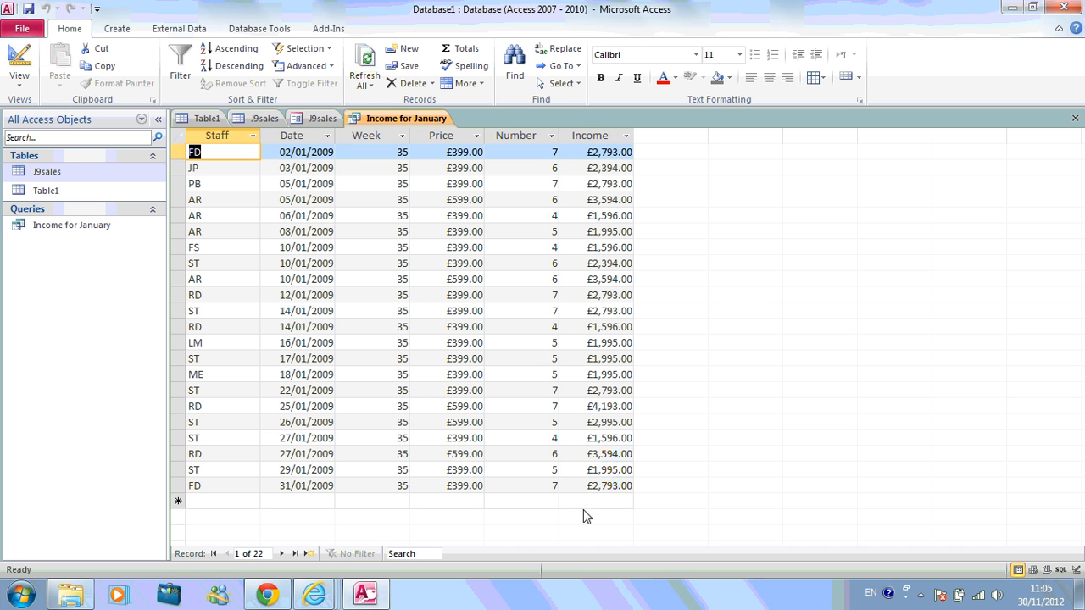
- Start a Report Wizard report from the Income for January query, including all fields and no grouping levels
{"action": "left_click", "coordinate": [116, 28]}
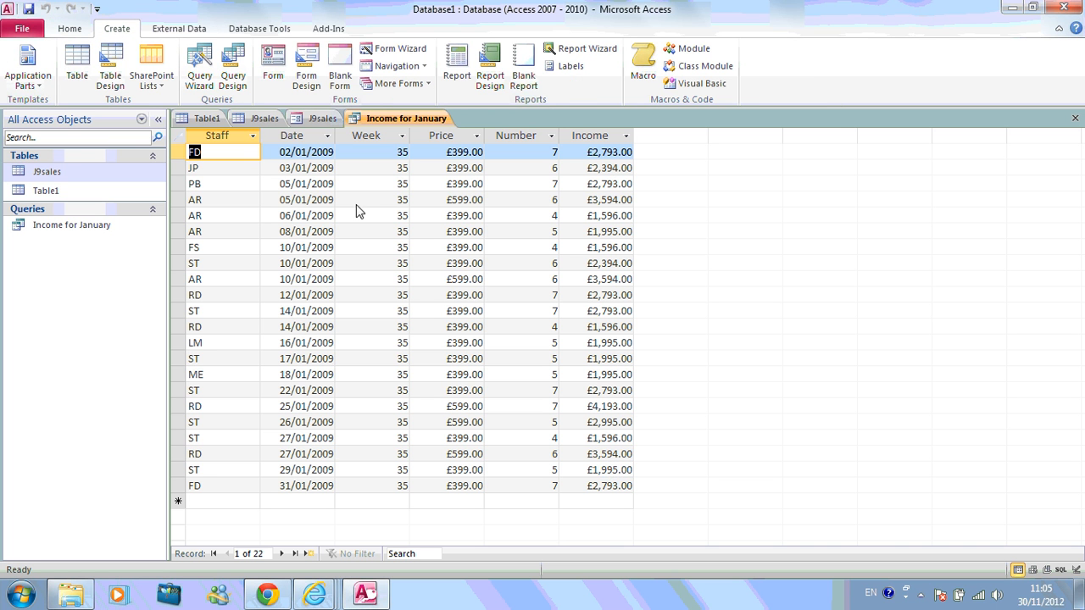
{"action": "left_click", "coordinate": [573, 52]}
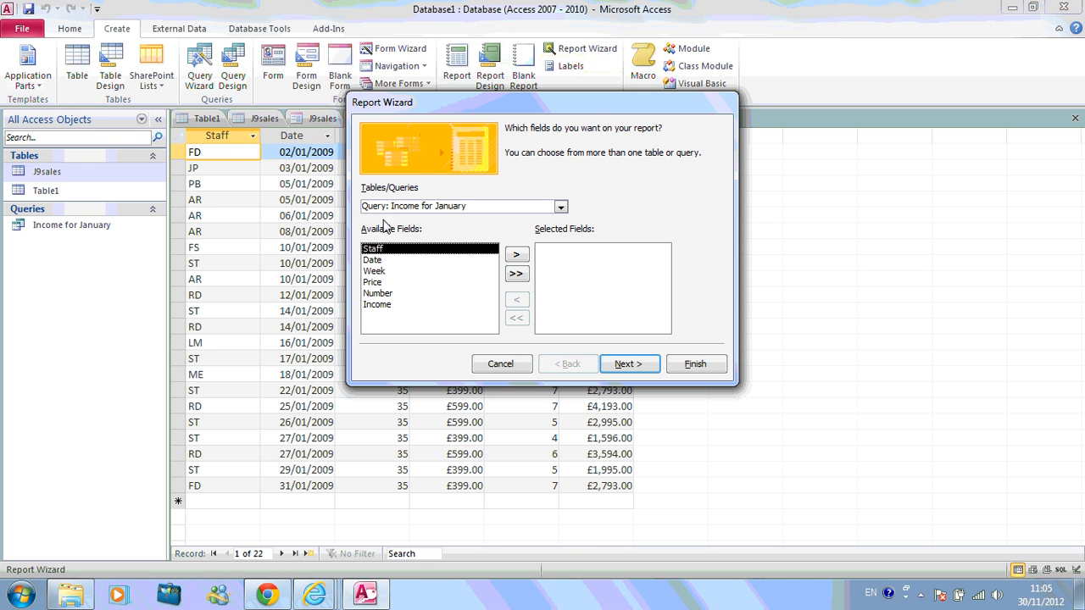
{"action": "left_click", "coordinate": [515, 273]}
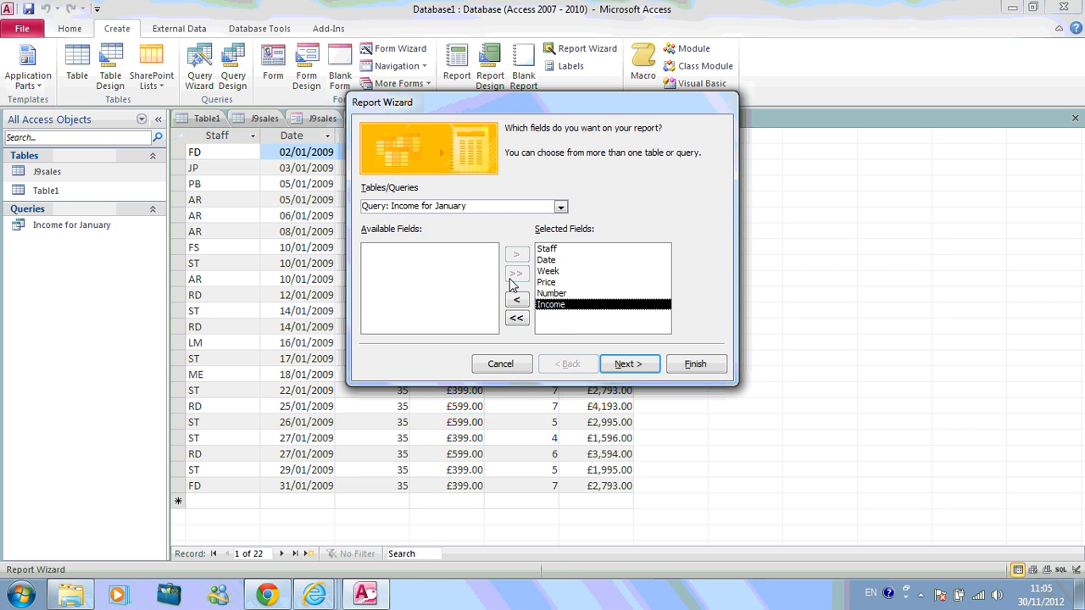
{"action": "left_click", "coordinate": [619, 366]}
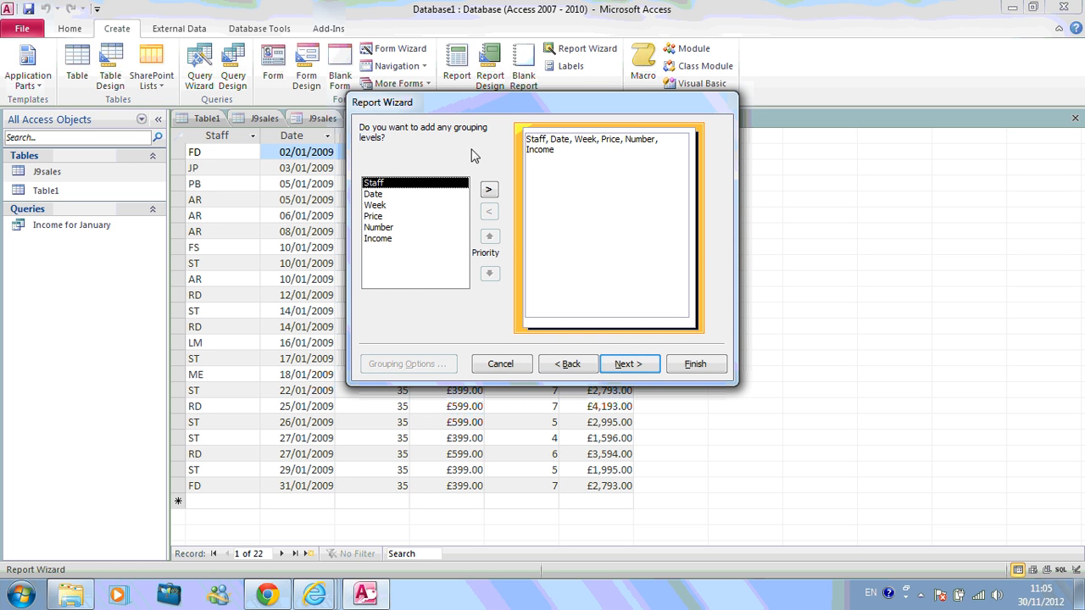
{"action": "left_click", "coordinate": [627, 364]}
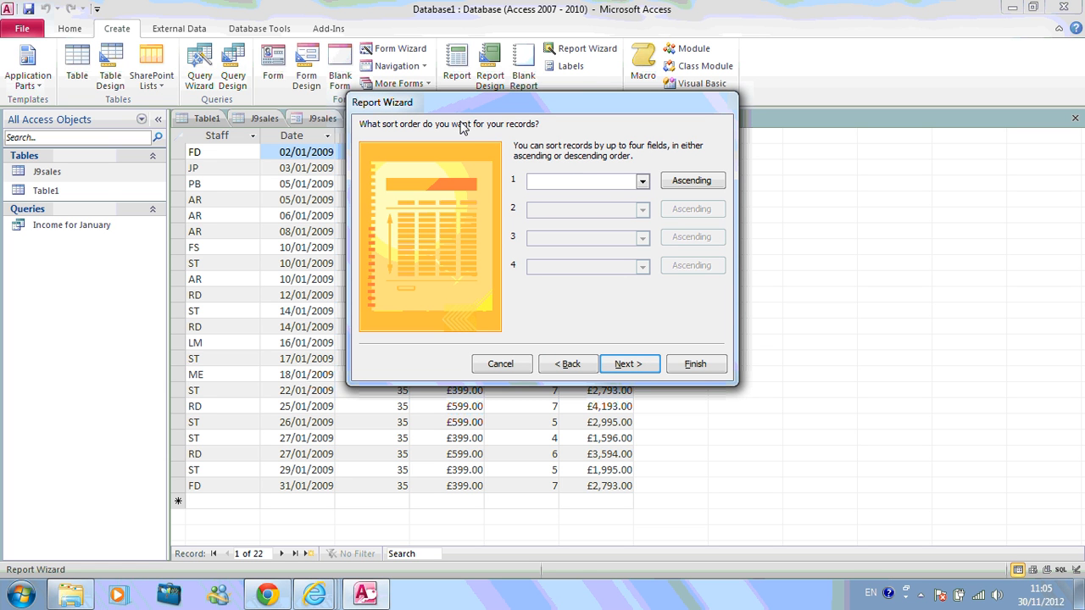
- Sort the report records by Staff in ascending order
{"action": "left_click", "coordinate": [642, 183]}
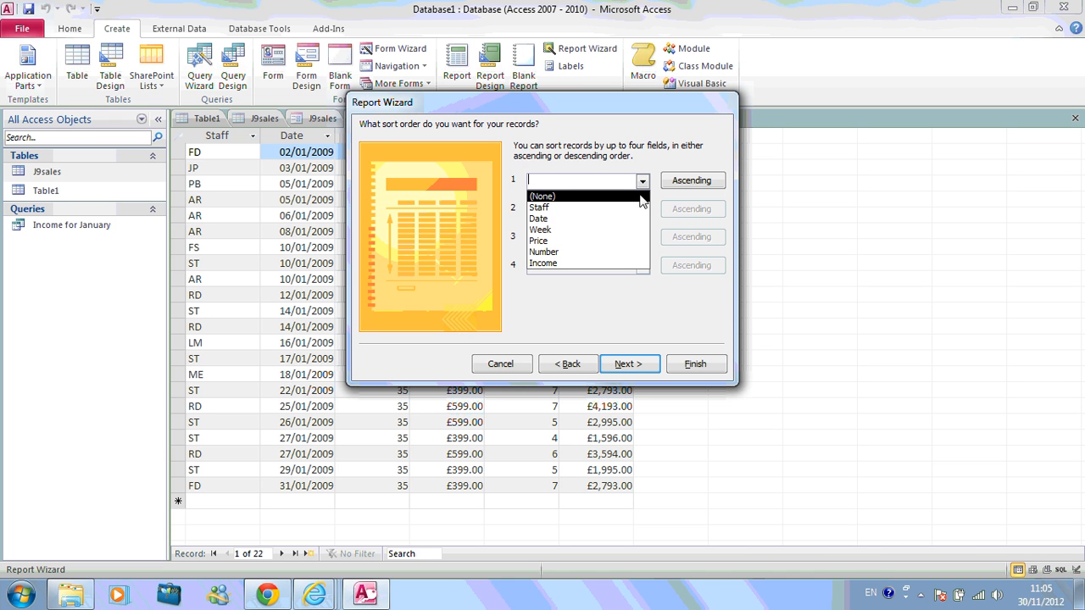
{"action": "left_click", "coordinate": [634, 208]}
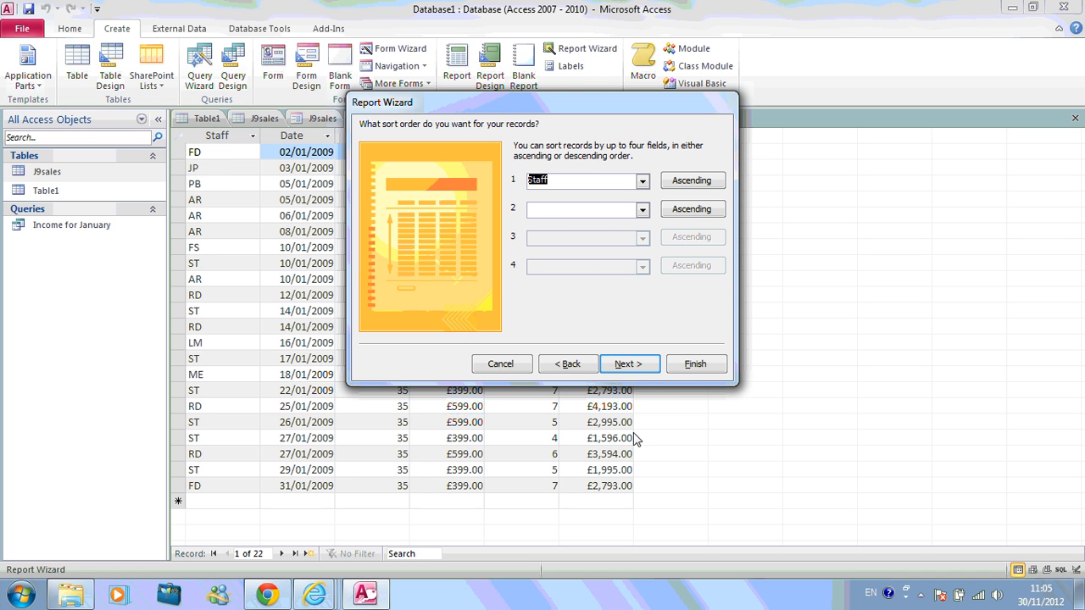
{"action": "left_click", "coordinate": [640, 364]}
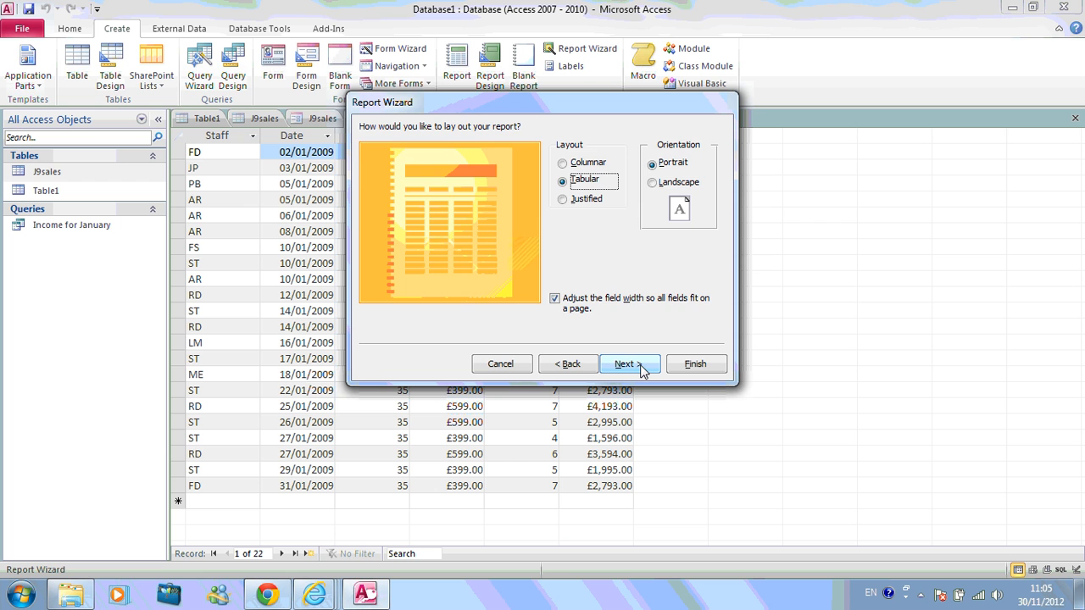
- Keep the tabular portrait layout and finish the wizard with the option to modify the report's design
{"action": "left_click", "coordinate": [640, 365]}
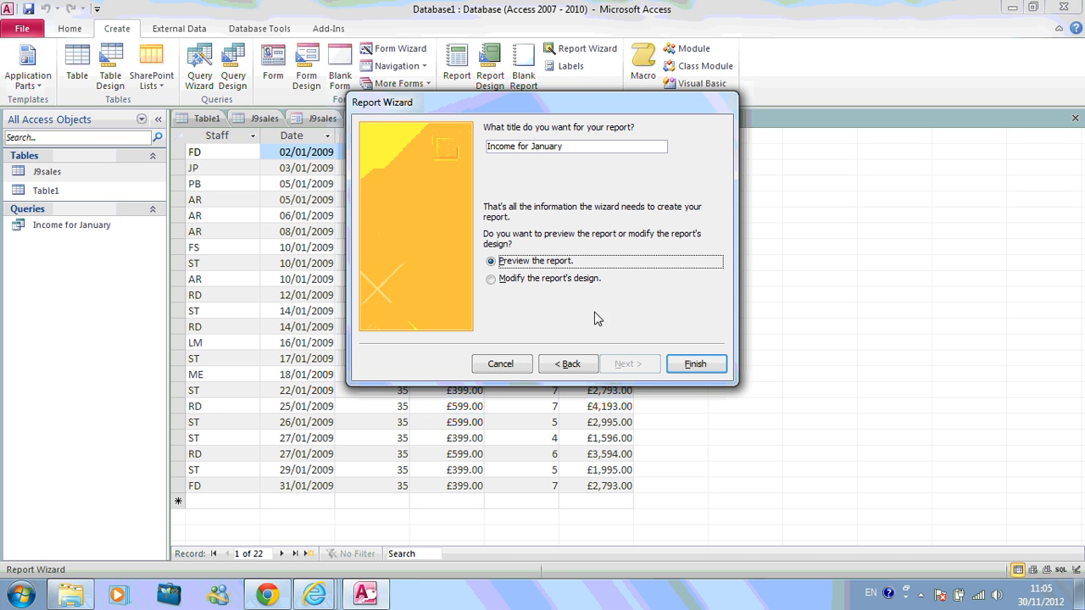
{"action": "left_click", "coordinate": [580, 284]}
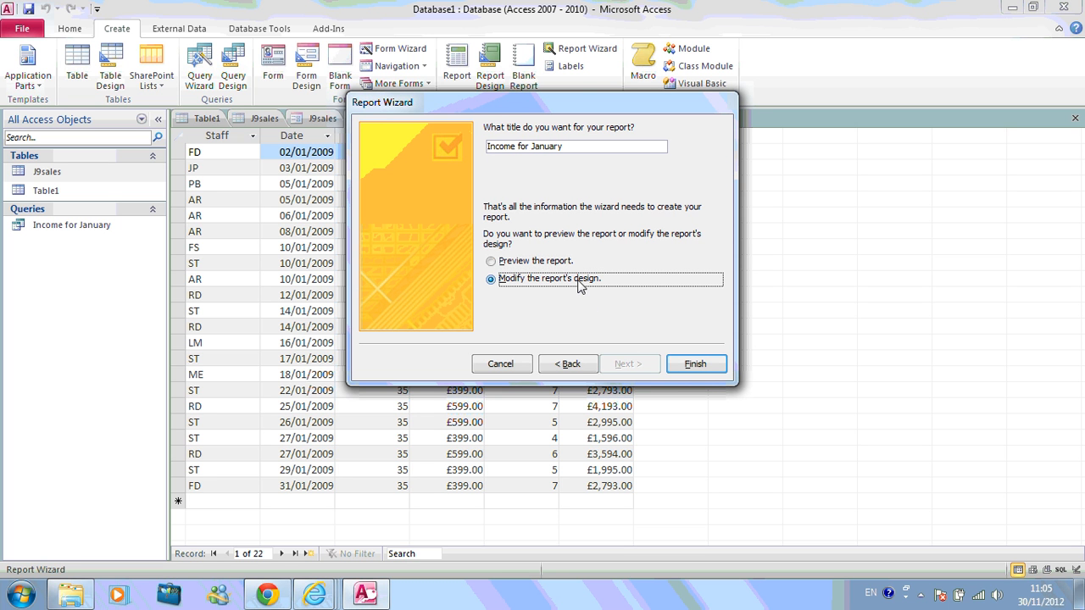
{"action": "left_click", "coordinate": [694, 366]}
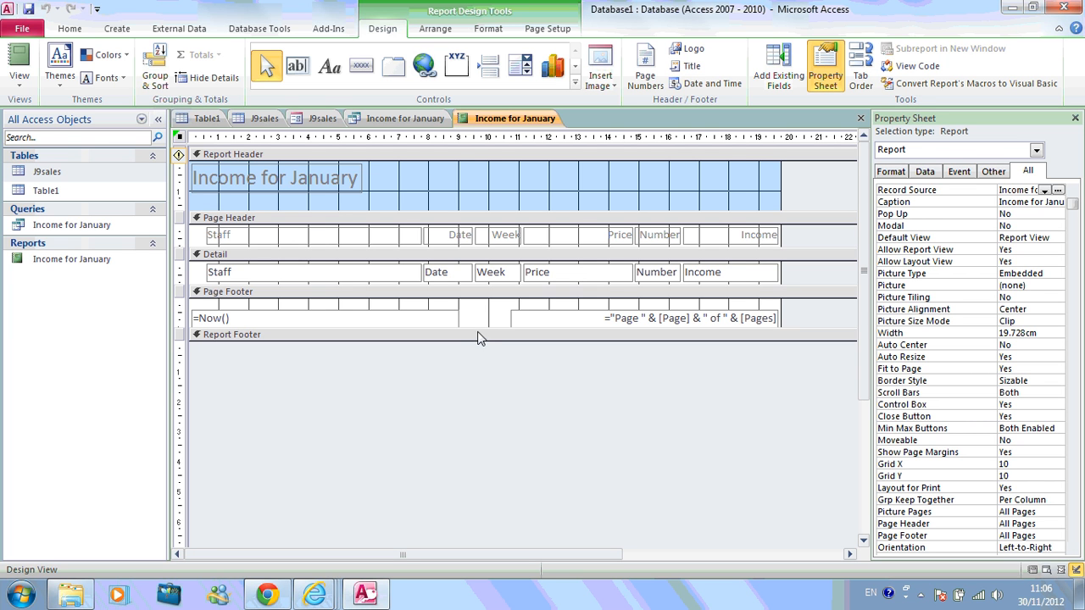
- Extend the Page Footer to about 3.6 cm high and add a label with the person's name below the date field
{"action": "left_click_drag", "start_coordinate": [479, 332], "coordinate": [478, 411]}
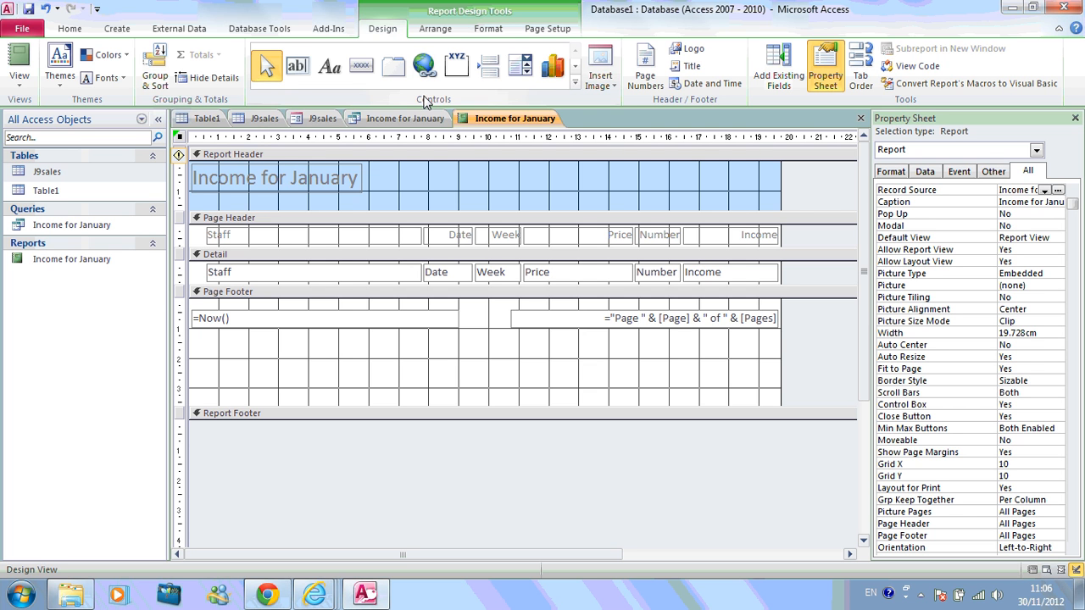
{"action": "left_click", "coordinate": [330, 72]}
{"action": "left_click_drag", "start_coordinate": [199, 362], "coordinate": [438, 379]}
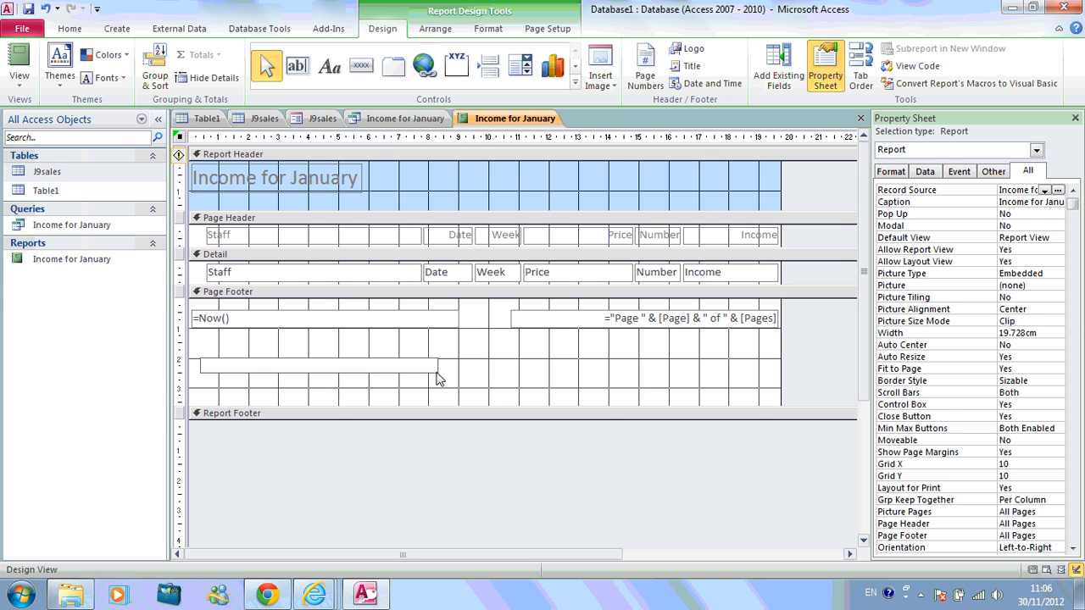
{"action": "type", "text": "M"}
{"action": "key", "text": "Caps_Lock"}
{"action": "type", "text": "r"}
{"action": "key", "text": "Caps_Lock"}
{"action": "type", "text": "G"}
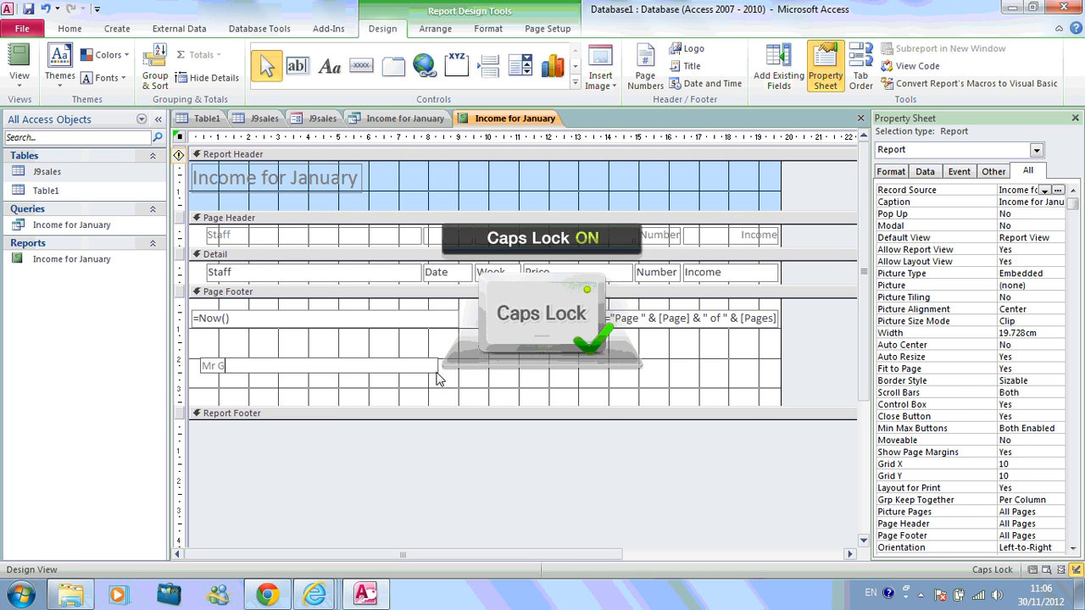
{"action": "key", "text": "Caps_Lock"}
{"action": "type", "text": "raene#"}
{"action": "key", "text": "BackSpace"}
{"action": "key", "text": "BackSpace"}
{"action": "key", "text": "BackSpace"}
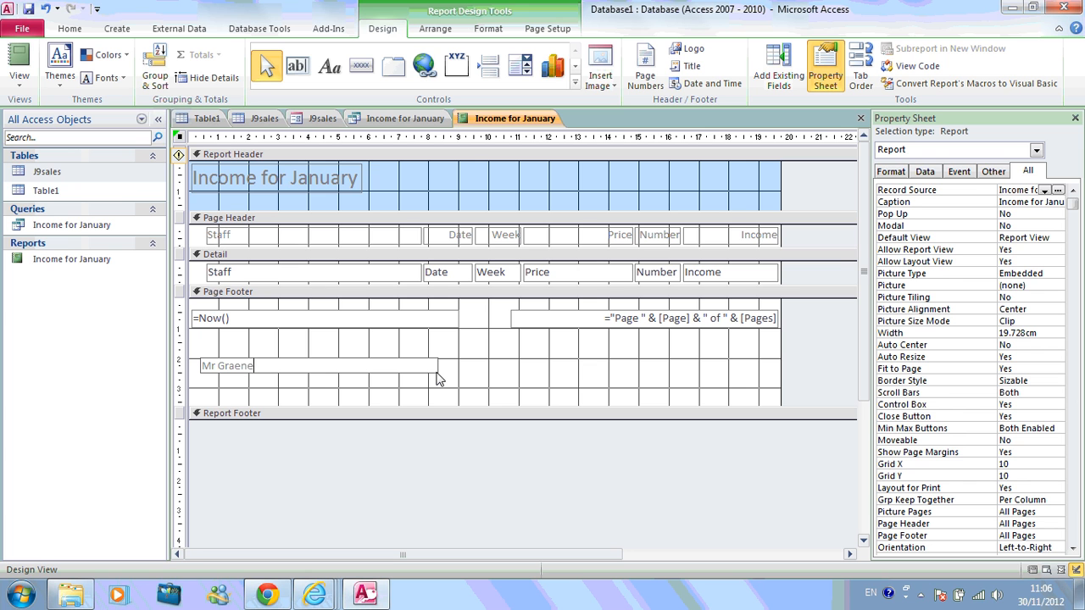
{"action": "type", "text": "me"}
{"action": "left_click", "coordinate": [386, 381]}
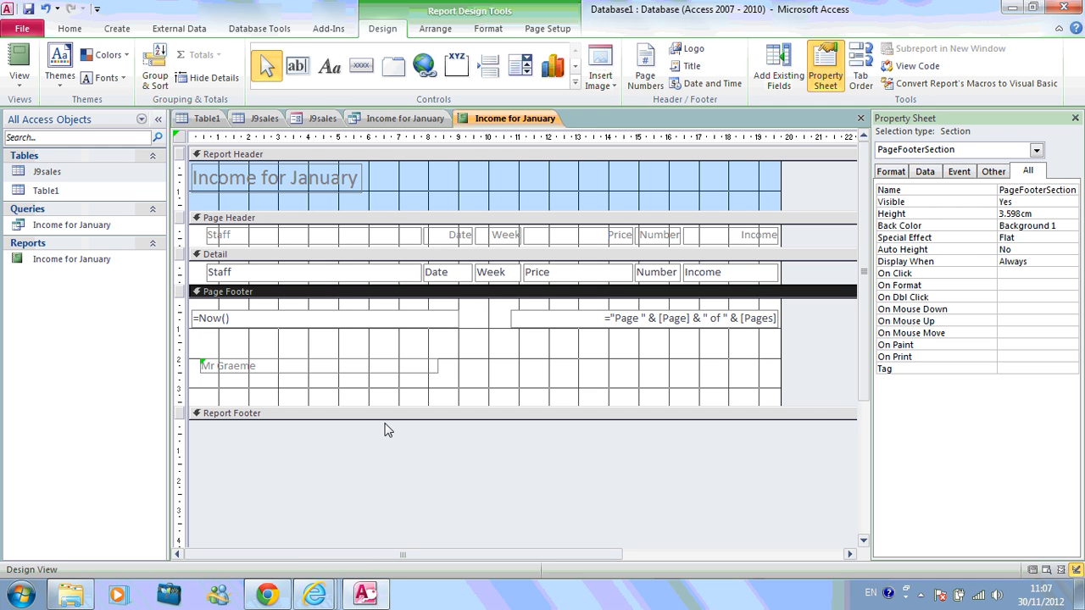
- Open up the Report Footer to about 3 cm high and draw a text box about 8 cm wide in it
{"action": "left_click_drag", "start_coordinate": [385, 424], "coordinate": [378, 507]}
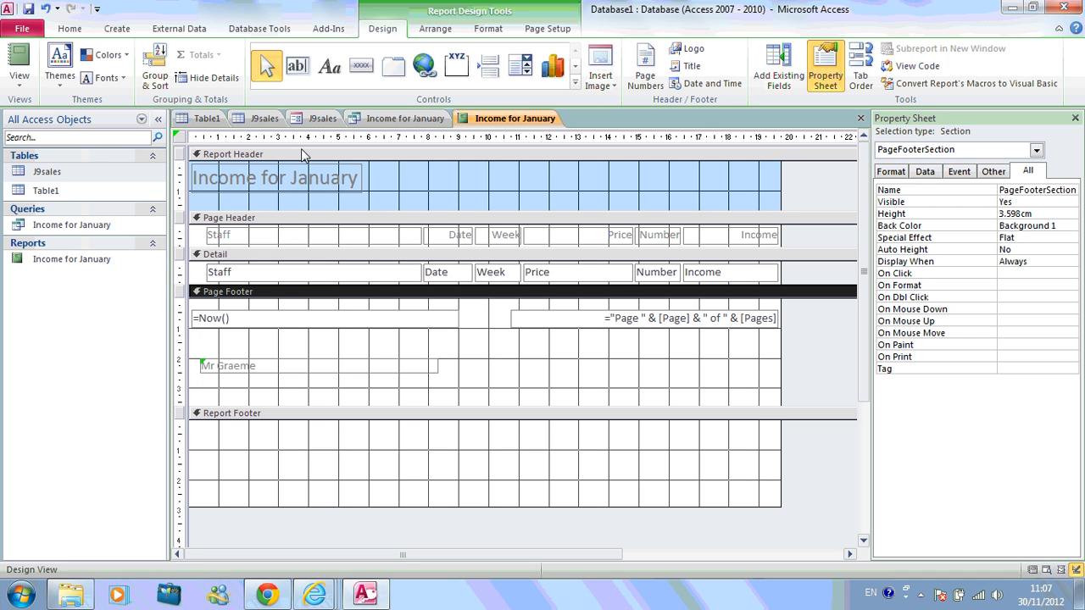
{"action": "left_click", "coordinate": [298, 69]}
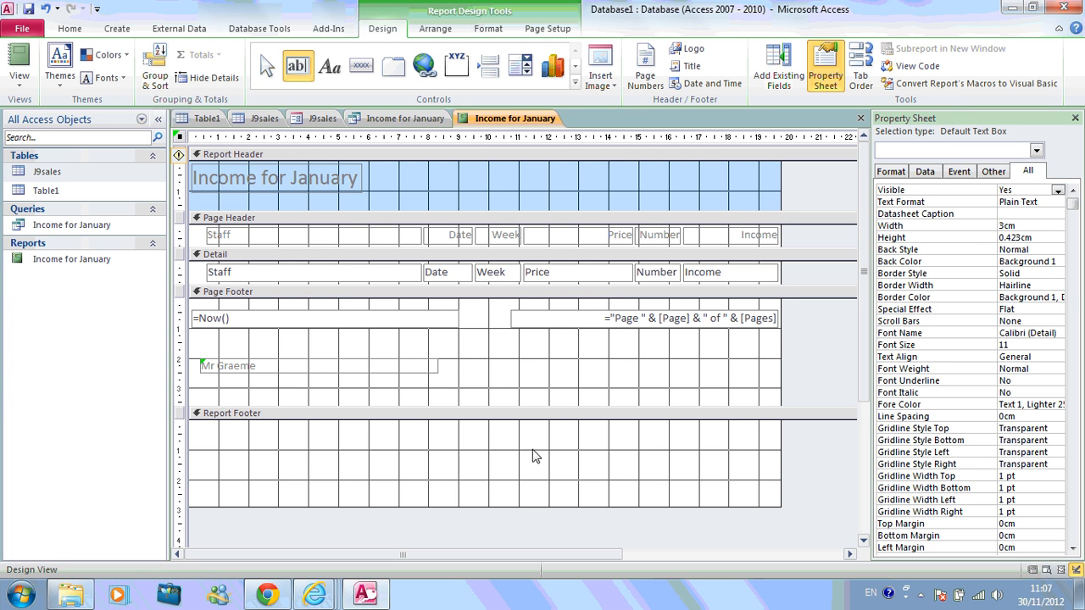
{"action": "left_click_drag", "start_coordinate": [524, 456], "coordinate": [767, 468]}
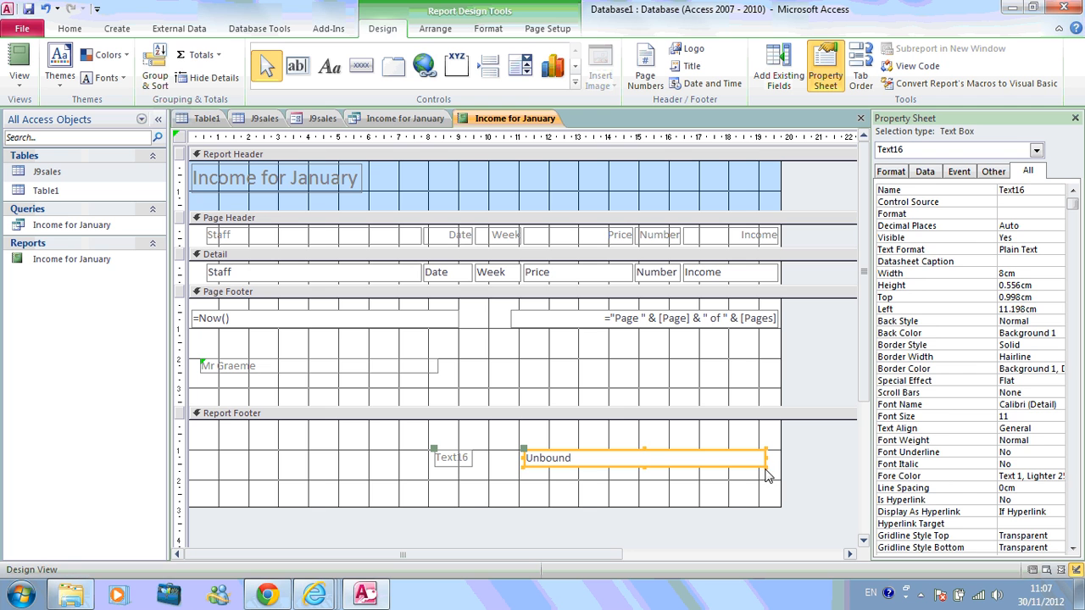
- Change the caption of the new text box's label in the Report Footer to "Total Income:"
{"action": "left_click", "coordinate": [449, 460]}
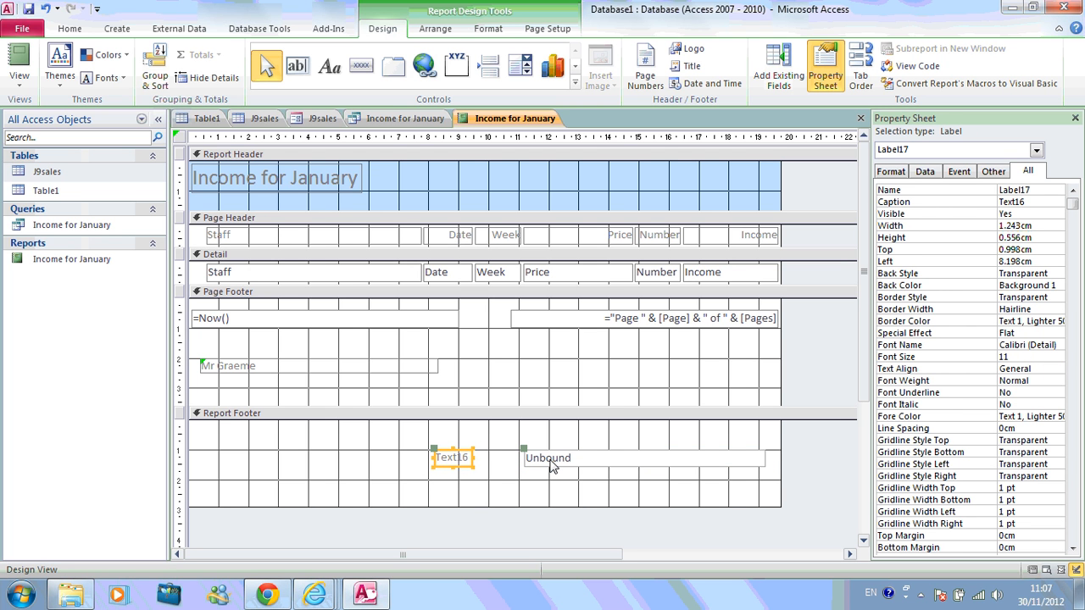
{"action": "left_click", "coordinate": [462, 458]}
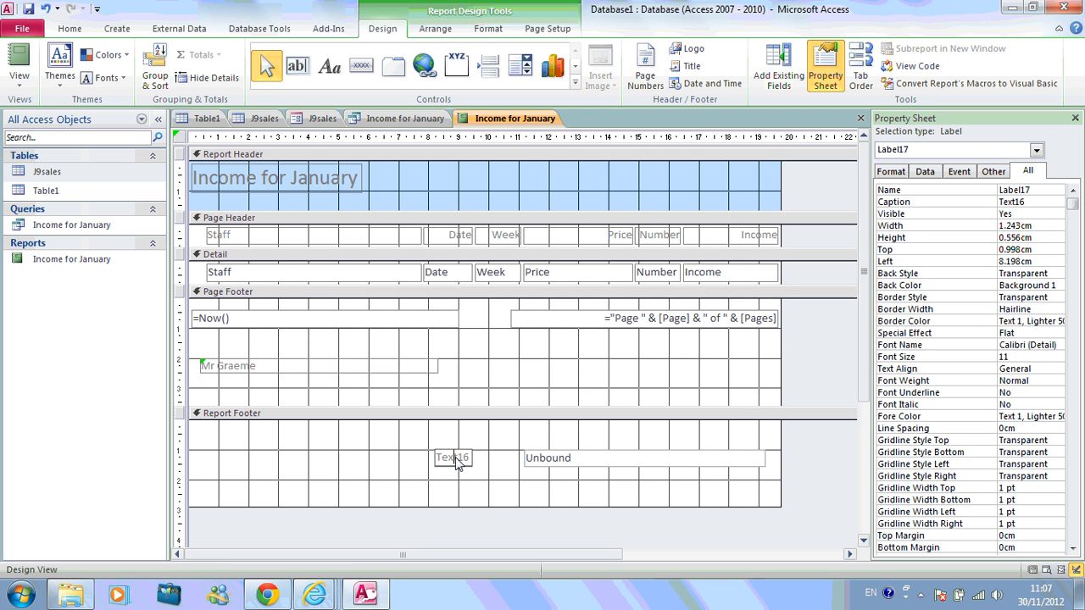
{"action": "left_click_drag", "start_coordinate": [471, 462], "coordinate": [421, 458]}
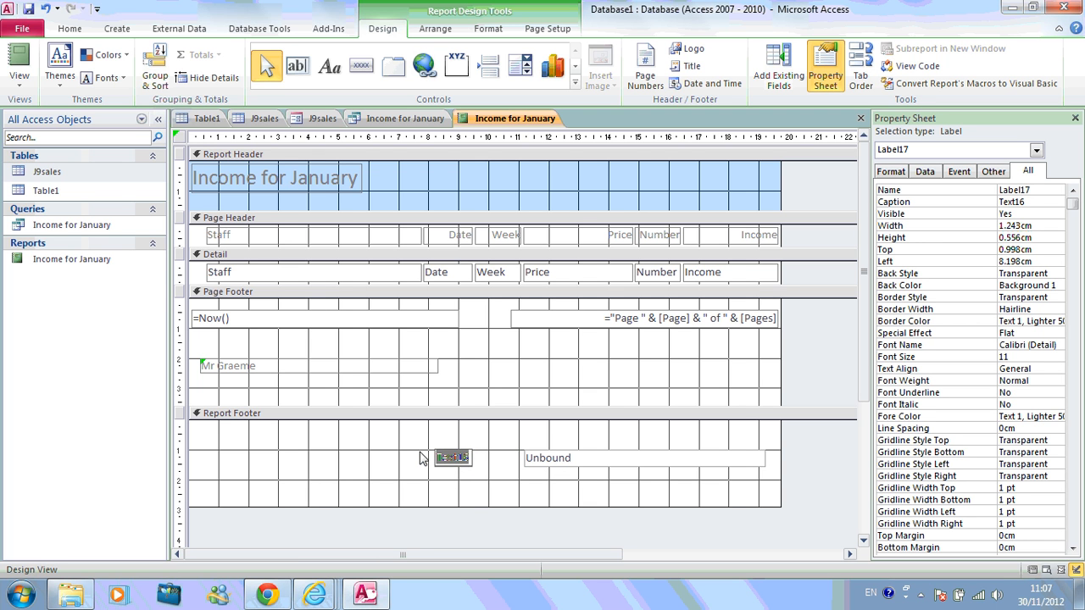
{"action": "key", "text": "Caps_Lock"}
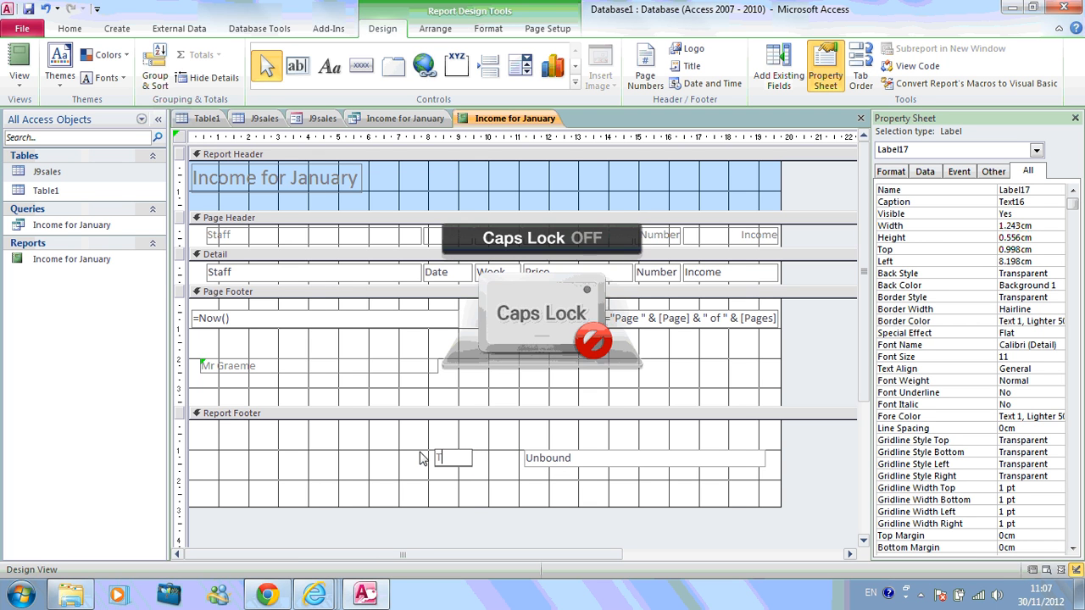
{"action": "type", "text": "Total"}
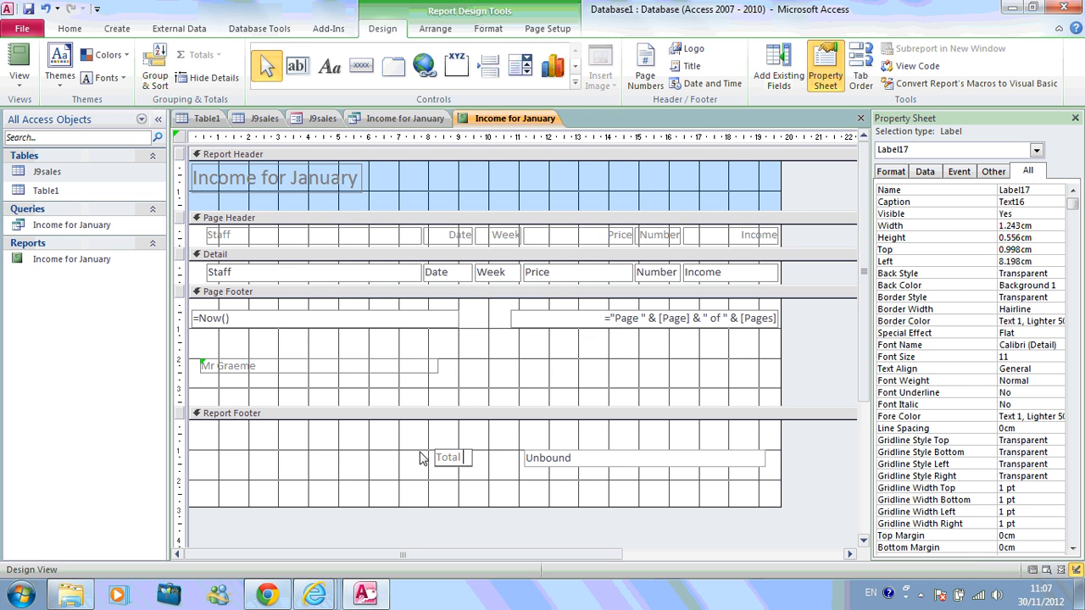
{"action": "key", "text": "Caps_Lock"}
{"action": "type", "text": "Income:"}
- Enter the expression =Sum([Income]) in the unbound text box in the Report Footer
{"action": "left_click", "coordinate": [576, 461]}
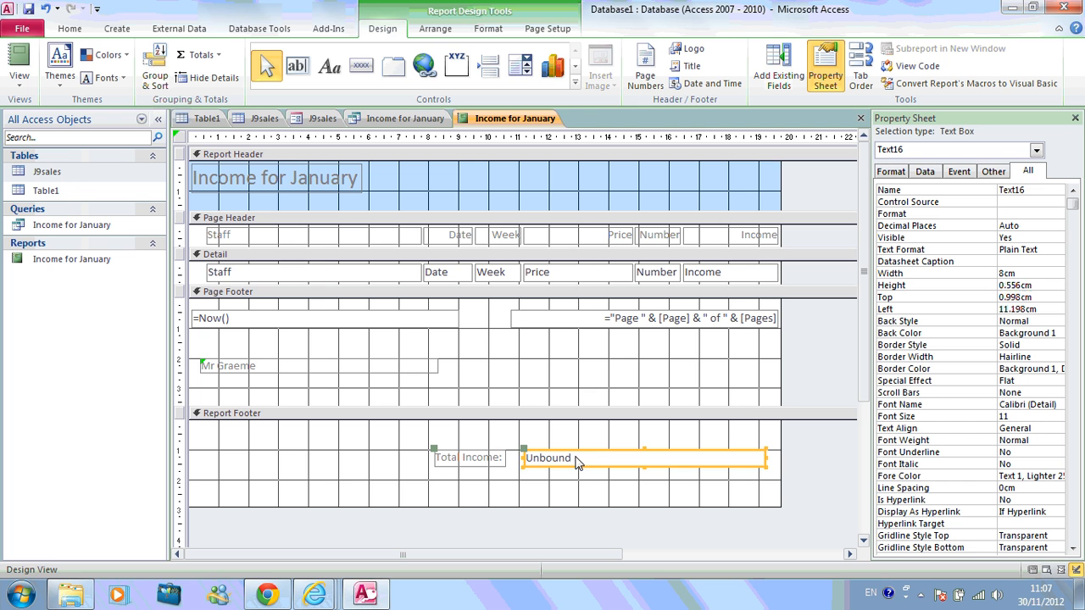
{"action": "left_click", "coordinate": [576, 461]}
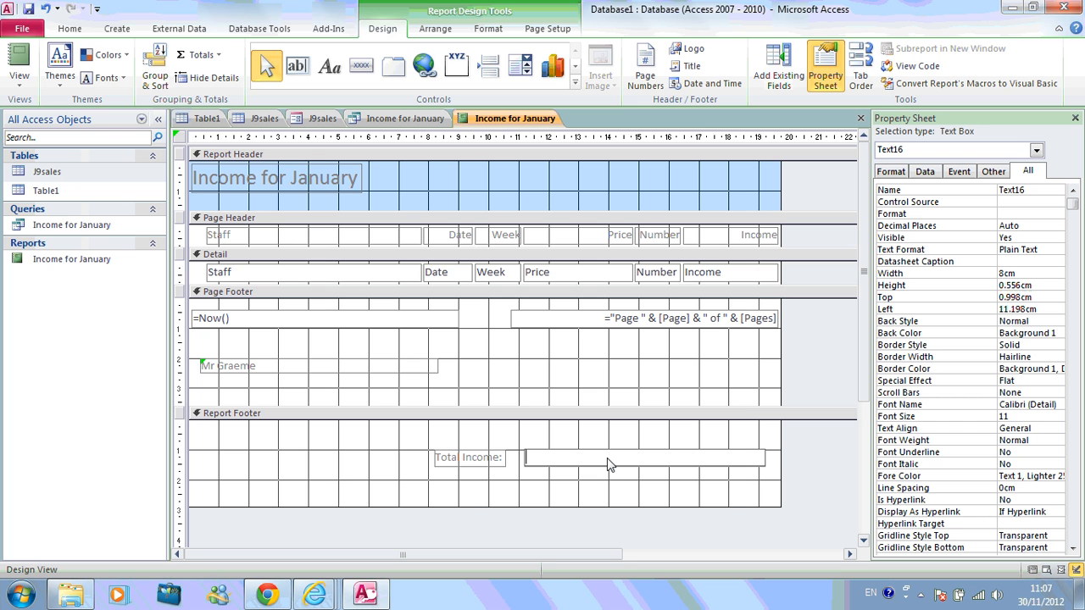
{"action": "type", "text": "nm"}
{"action": "key", "text": "BackSpace"}
{"action": "key", "text": "BackSpace"}
{"action": "type", "text": "m"}
{"action": "key", "text": "Caps_Lock"}
{"action": "type", "text": "I"}
{"action": "key", "text": "Caps_Lock"}
{"action": "type", "text": "ncome"}
- Format the total income text box as Currency with 2 decimal places
{"action": "left_click", "coordinate": [1018, 214]}
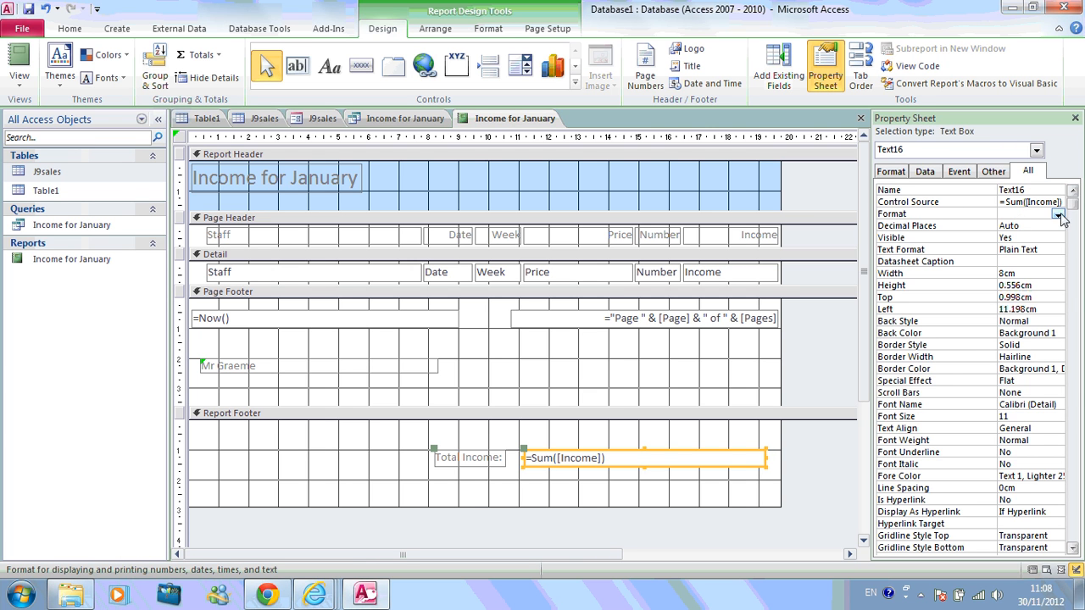
{"action": "left_click", "coordinate": [1058, 217]}
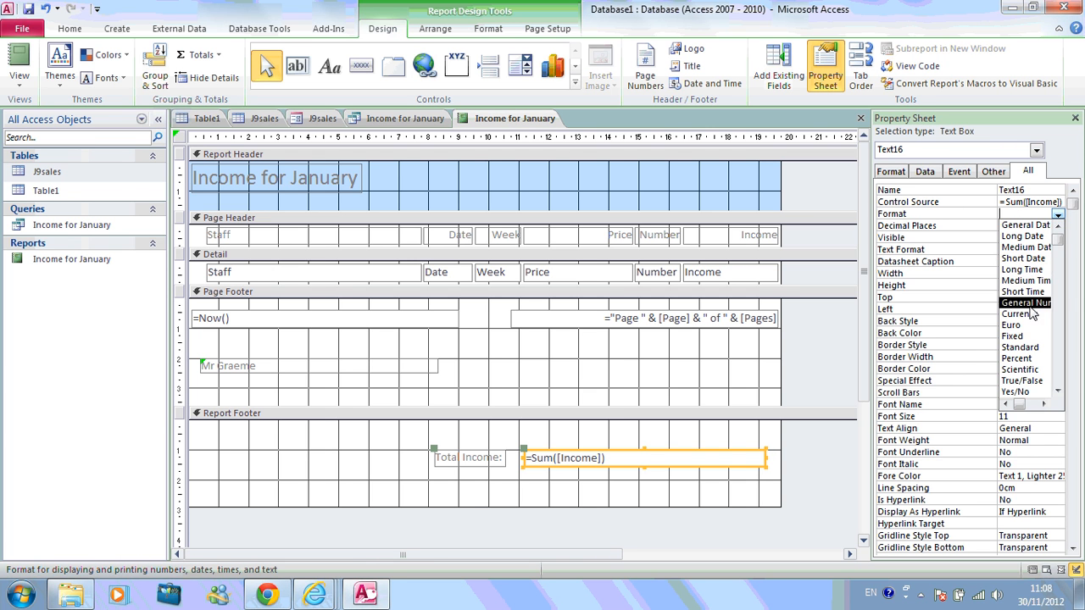
{"action": "left_click", "coordinate": [1029, 314]}
{"action": "left_click", "coordinate": [1034, 226]}
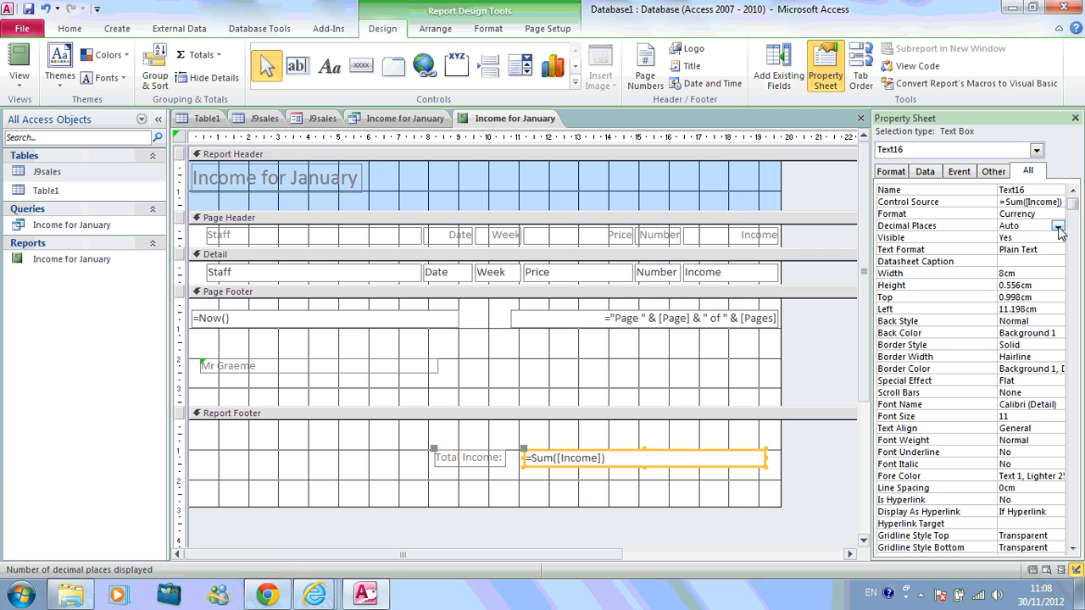
{"action": "left_click", "coordinate": [1058, 227]}
{"action": "left_click", "coordinate": [1049, 269]}
- Examine the report from title to footer in Report View and return to Design View
{"action": "left_click", "coordinate": [17, 58]}
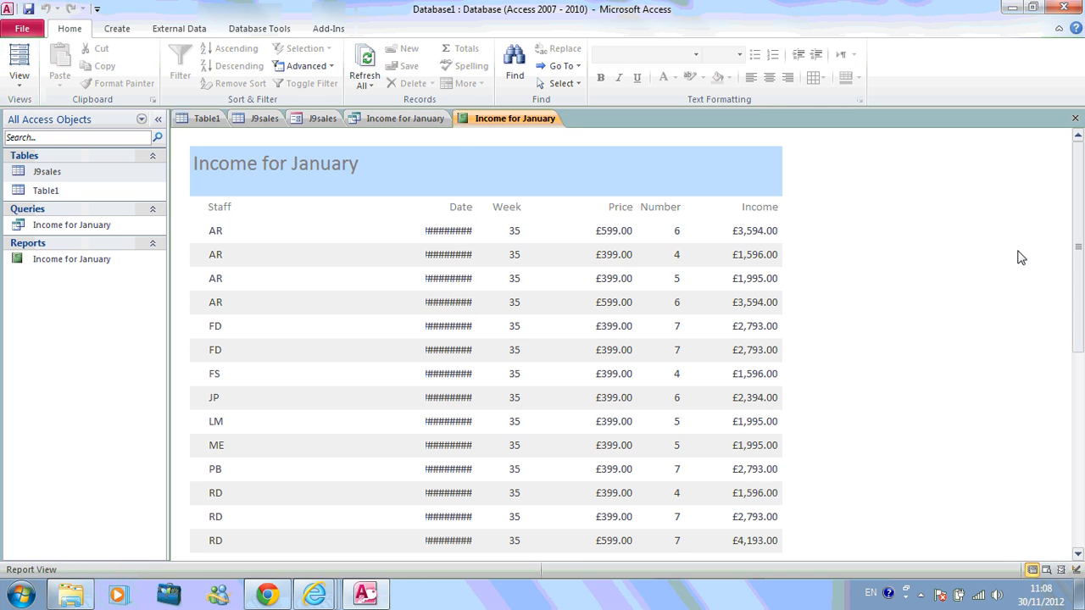
{"action": "scroll", "coordinate": [585, 338], "scroll_direction": "down", "scroll_amount": 10}
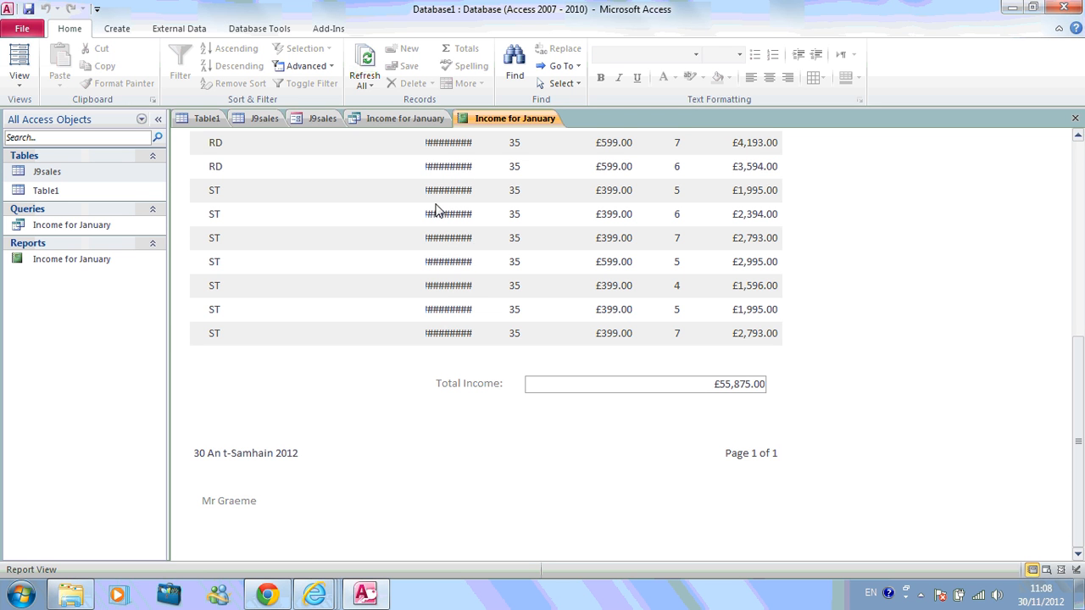
{"action": "scroll", "coordinate": [1059, 271], "scroll_direction": "up", "scroll_amount": 5}
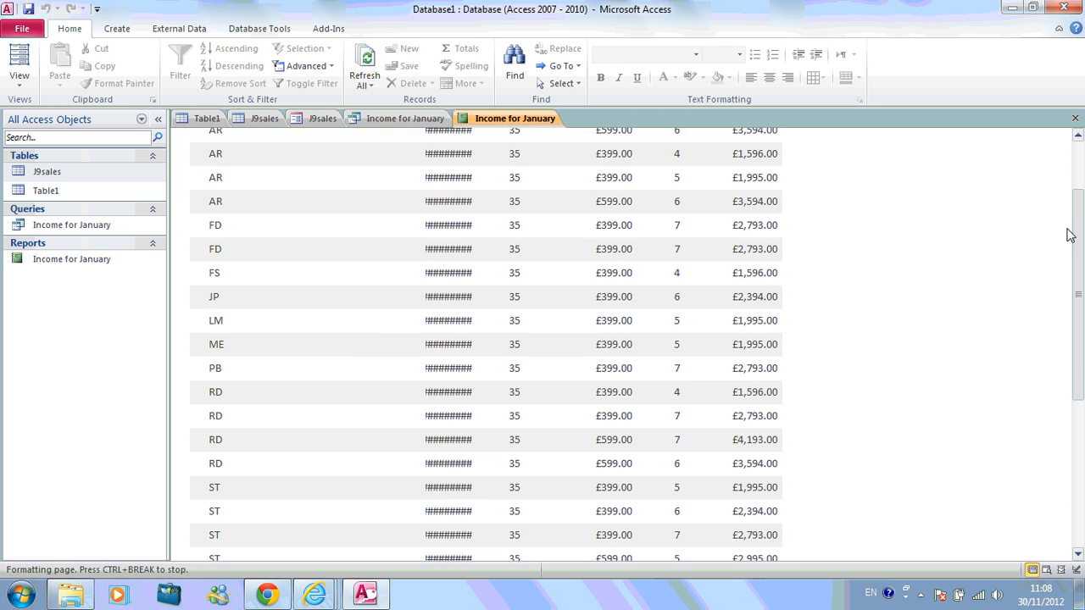
{"action": "scroll", "coordinate": [1070, 225], "scroll_direction": "up", "scroll_amount": 1}
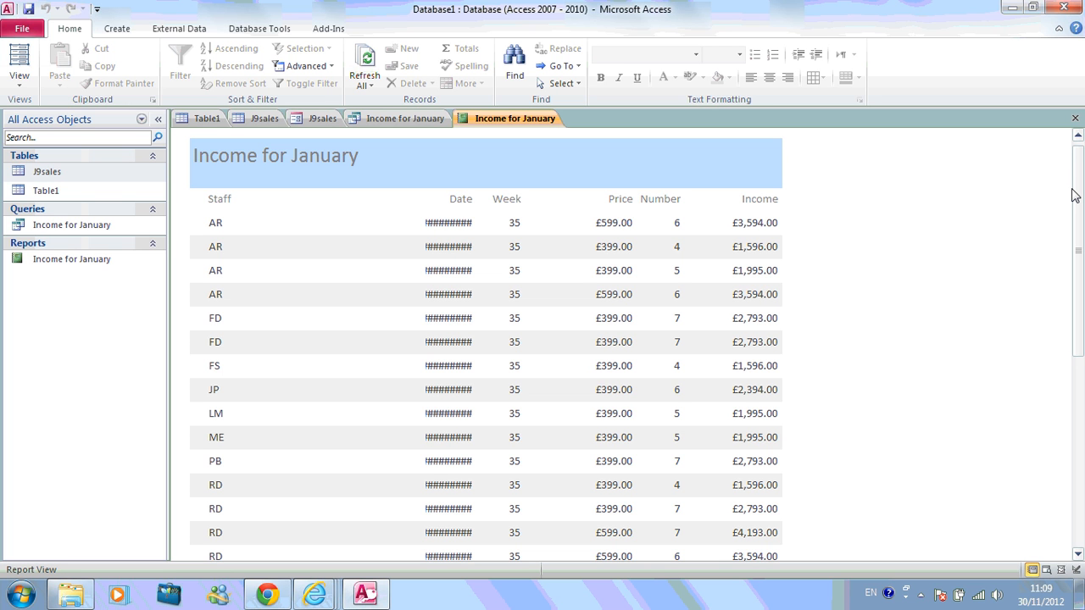
{"action": "left_click", "coordinate": [19, 78]}
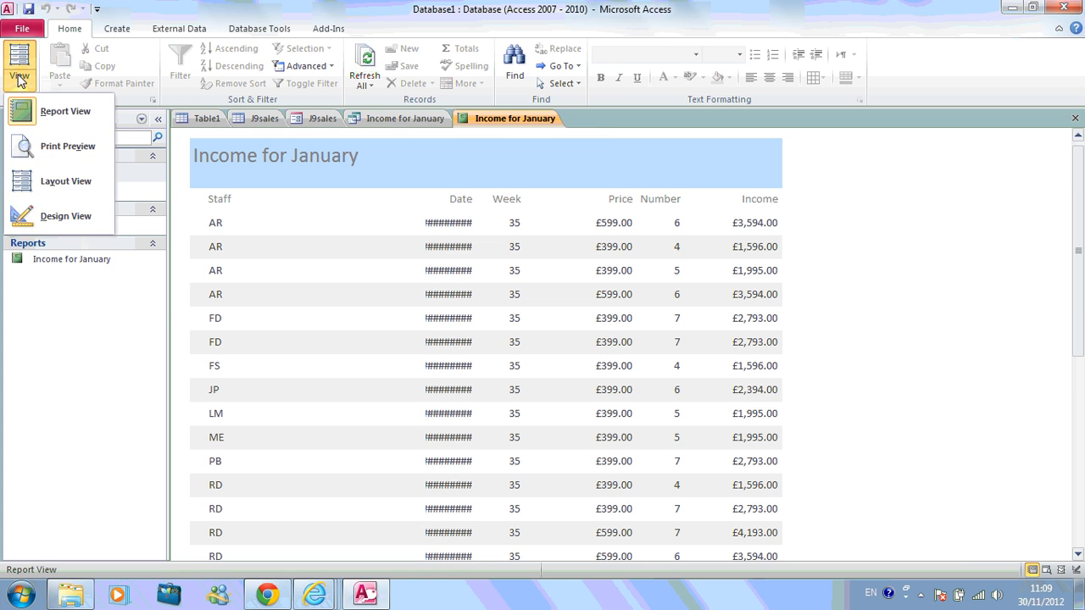
{"action": "left_click", "coordinate": [68, 216]}
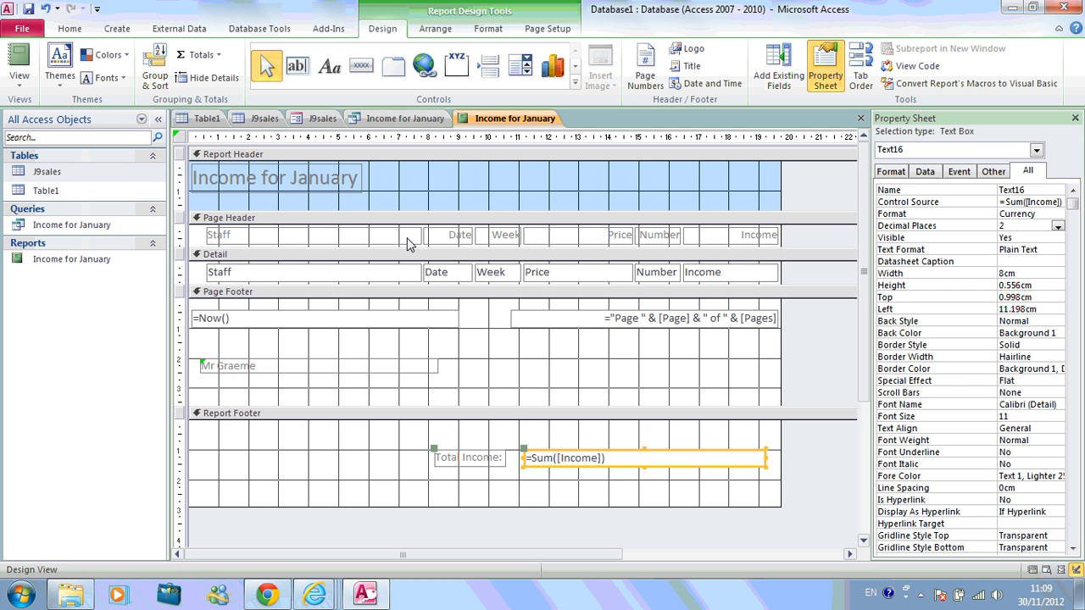
- Narrow the Staff text box in the Detail section and its Page Header label to about 4.18 cm wide
{"action": "left_click", "coordinate": [17, 80]}
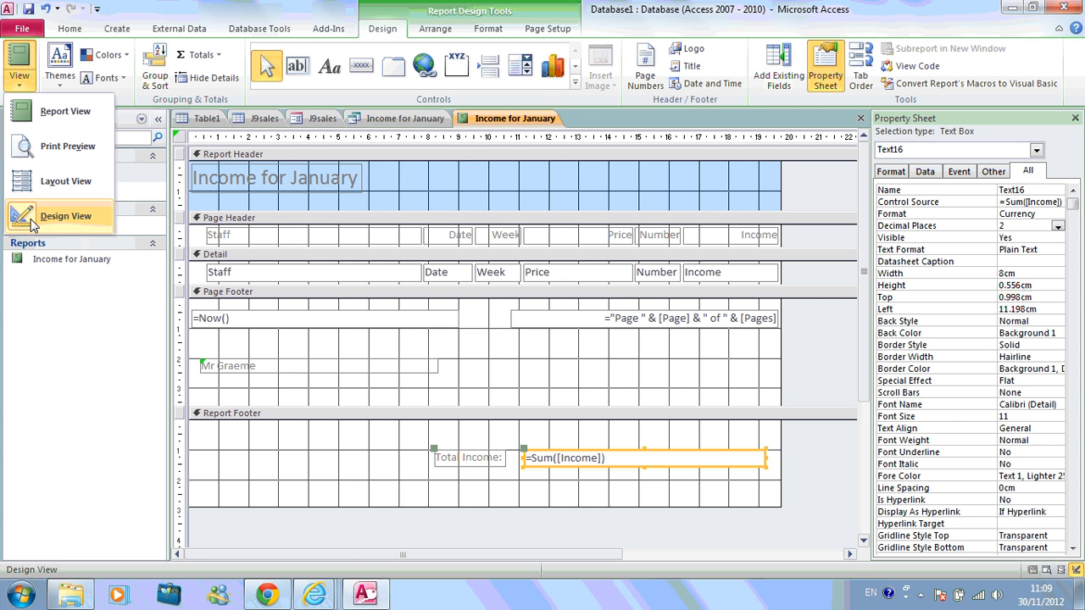
{"action": "left_click", "coordinate": [393, 281]}
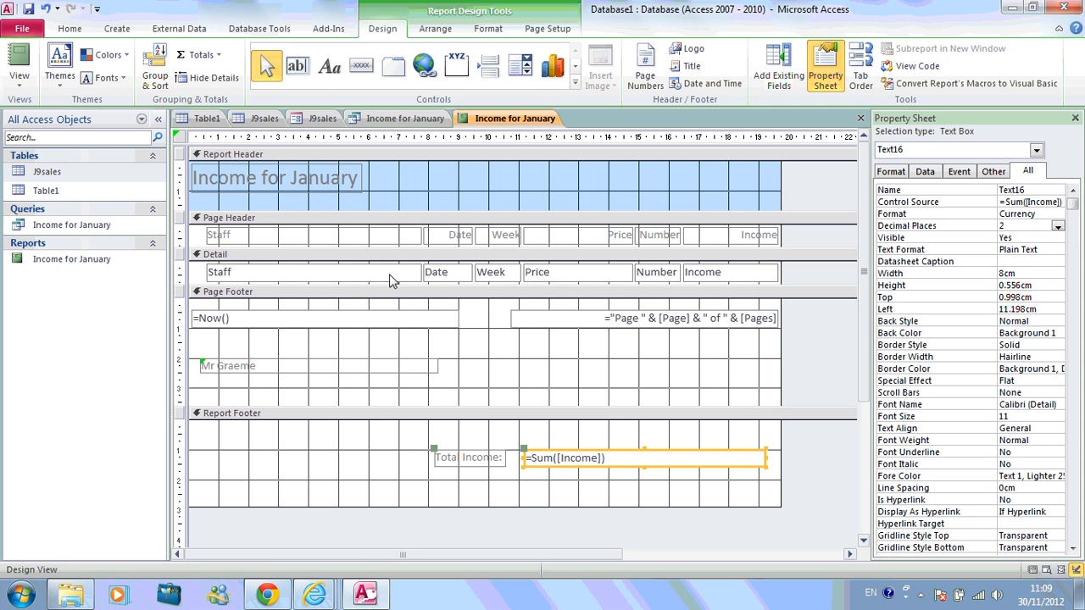
{"action": "left_click", "coordinate": [403, 272]}
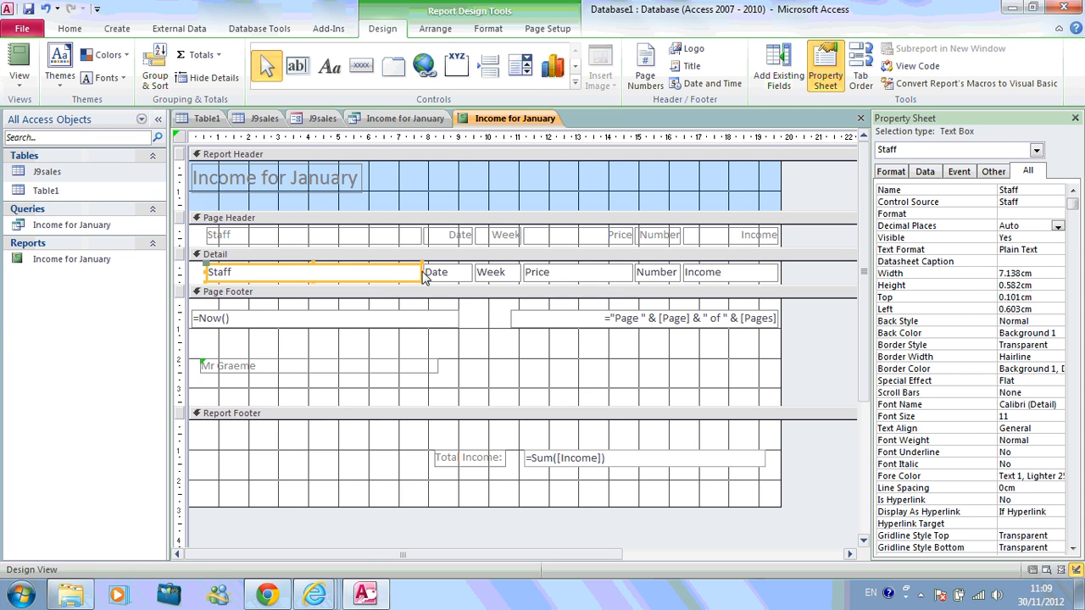
{"action": "left_click", "coordinate": [406, 273]}
{"action": "left_click_drag", "start_coordinate": [342, 269], "coordinate": [334, 269]}
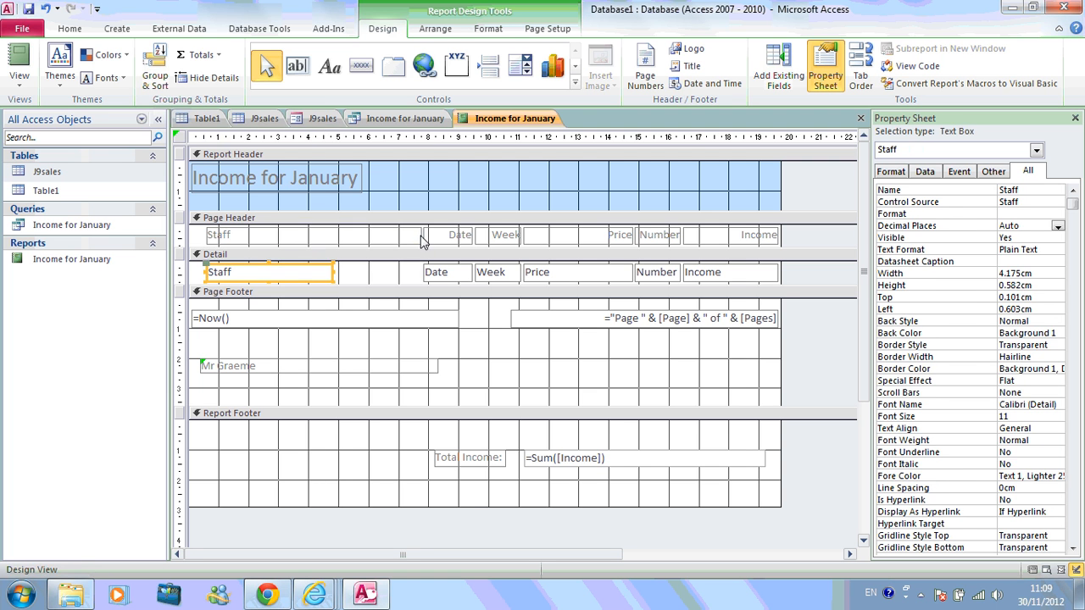
{"action": "left_click", "coordinate": [421, 241]}
{"action": "left_click_drag", "start_coordinate": [422, 240], "coordinate": [334, 240]}
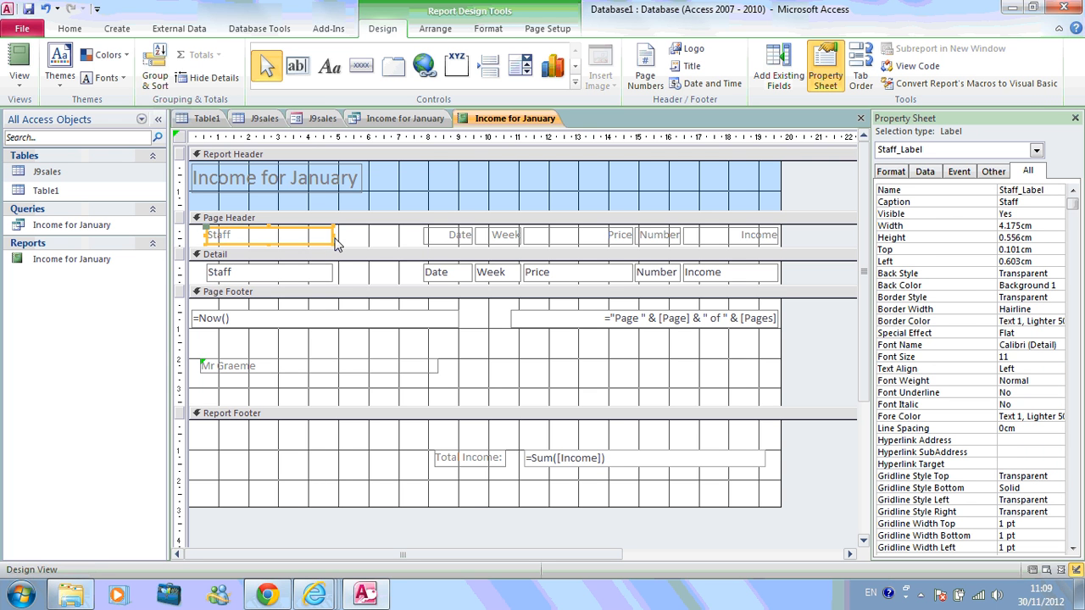
- Widen the Date label and the Date text box toward the Staff column, making the text box about 4.44 cm wide
{"action": "left_click", "coordinate": [428, 242]}
{"action": "left_click_drag", "start_coordinate": [425, 240], "coordinate": [339, 239]}
{"action": "left_click", "coordinate": [426, 280]}
{"action": "left_click_drag", "start_coordinate": [425, 280], "coordinate": [340, 270]}
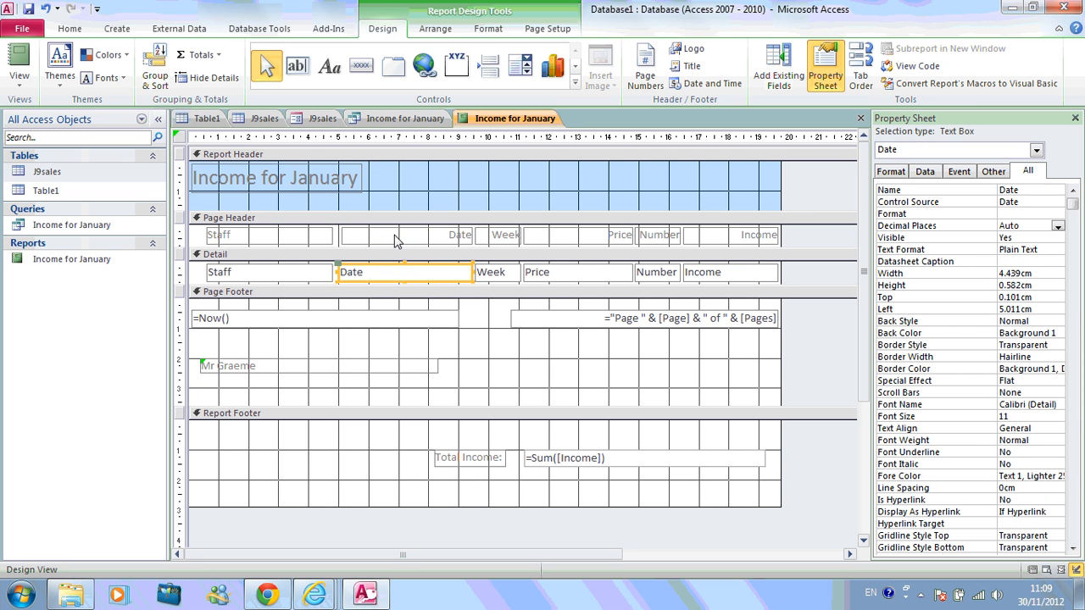
- Check the column layout and the report's footers in Report View, then return to Design View
{"action": "left_click", "coordinate": [14, 66]}
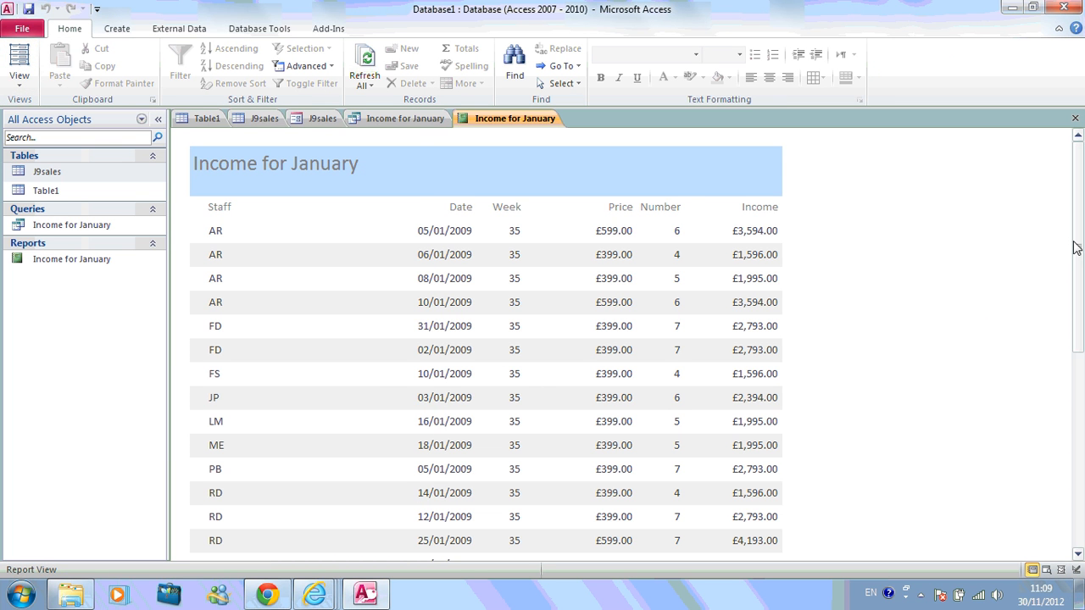
{"action": "left_click_drag", "start_coordinate": [1077, 245], "coordinate": [1083, 456]}
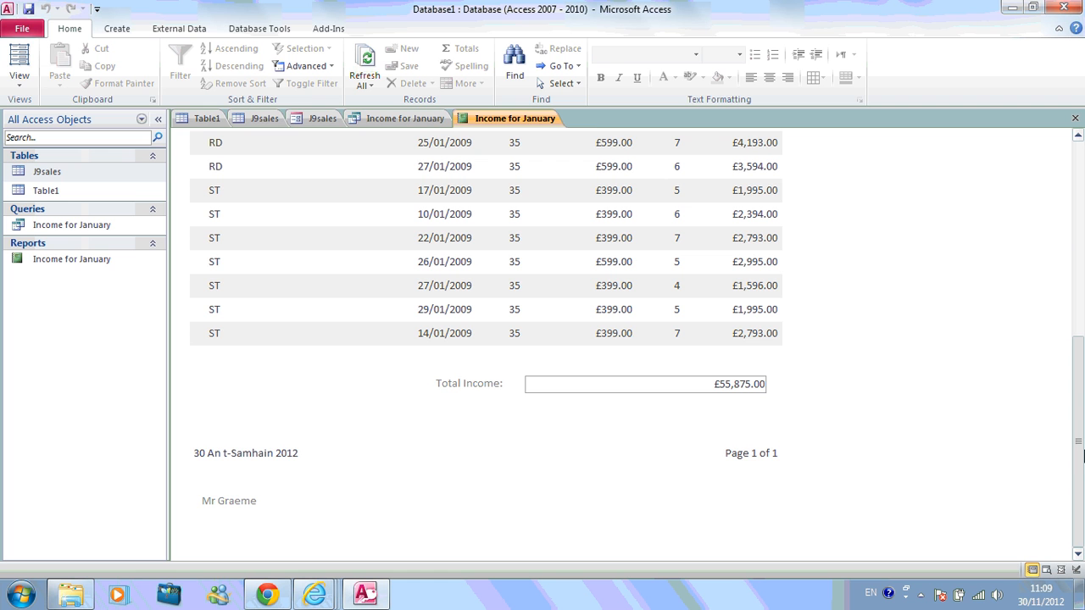
{"action": "mouse_move", "coordinate": [1082, 458]}
{"action": "left_mouse_down"}
{"action": "mouse_move", "coordinate": [1081, 378]}
{"action": "mouse_move", "coordinate": [1081, 458]}
{"action": "left_mouse_up"}
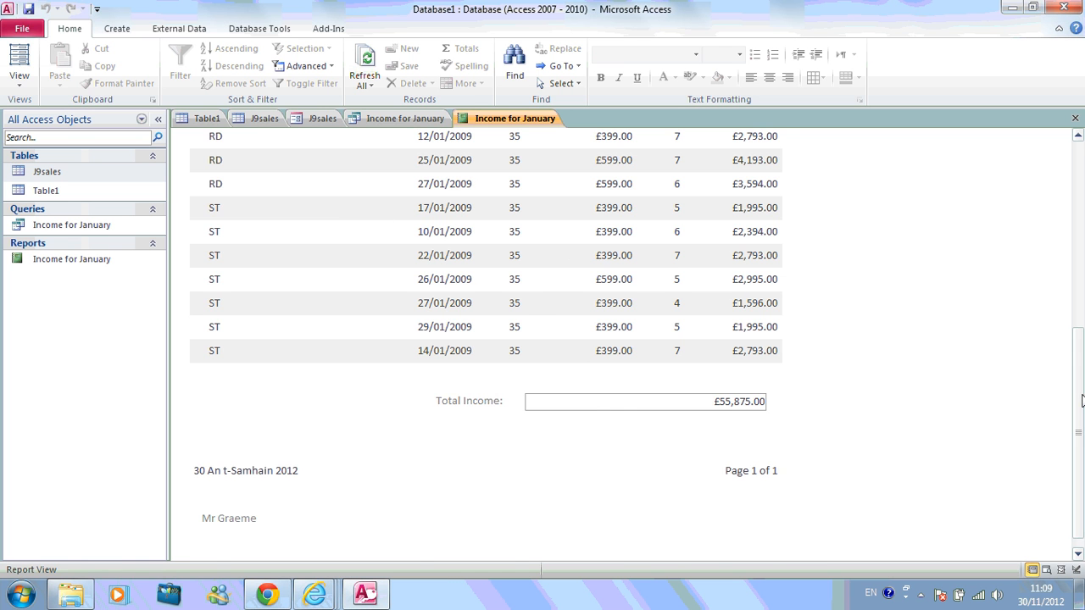
{"action": "left_click_drag", "start_coordinate": [1081, 348], "coordinate": [1084, 385]}
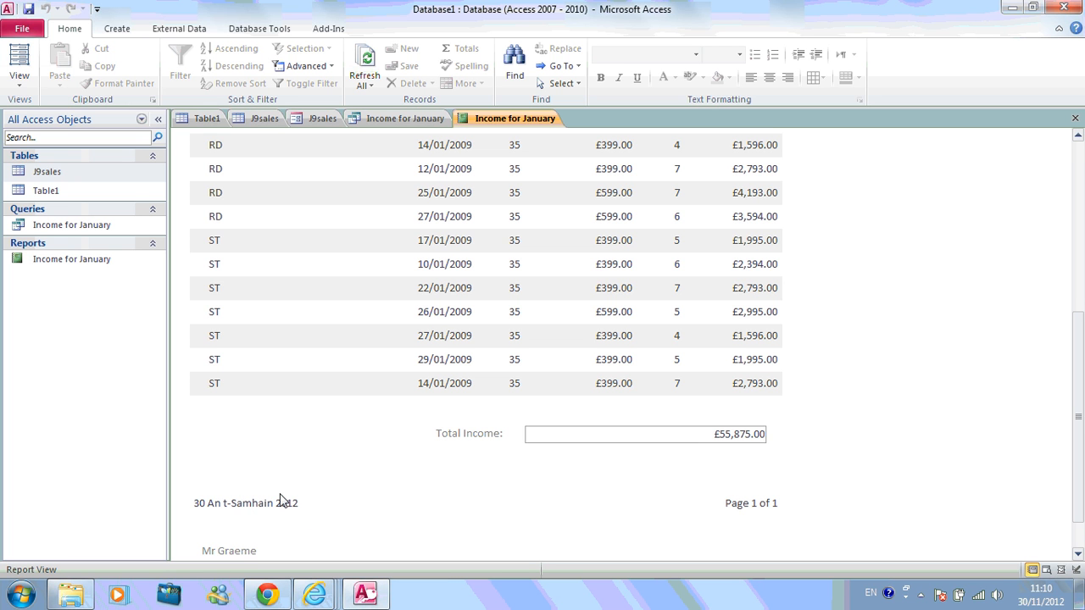
{"action": "left_click", "coordinate": [19, 84]}
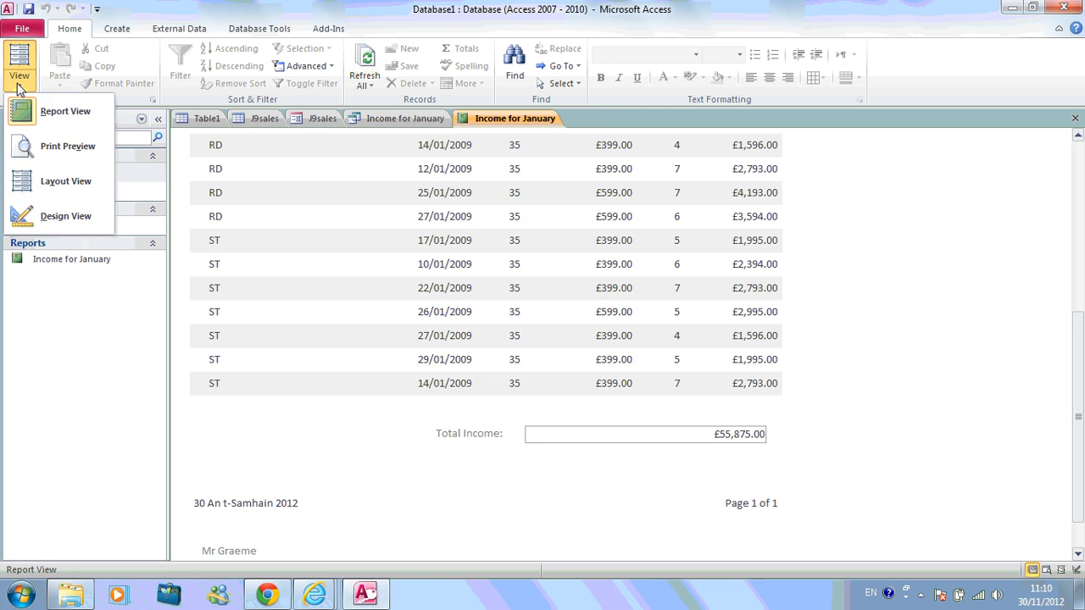
{"action": "left_click", "coordinate": [37, 231]}
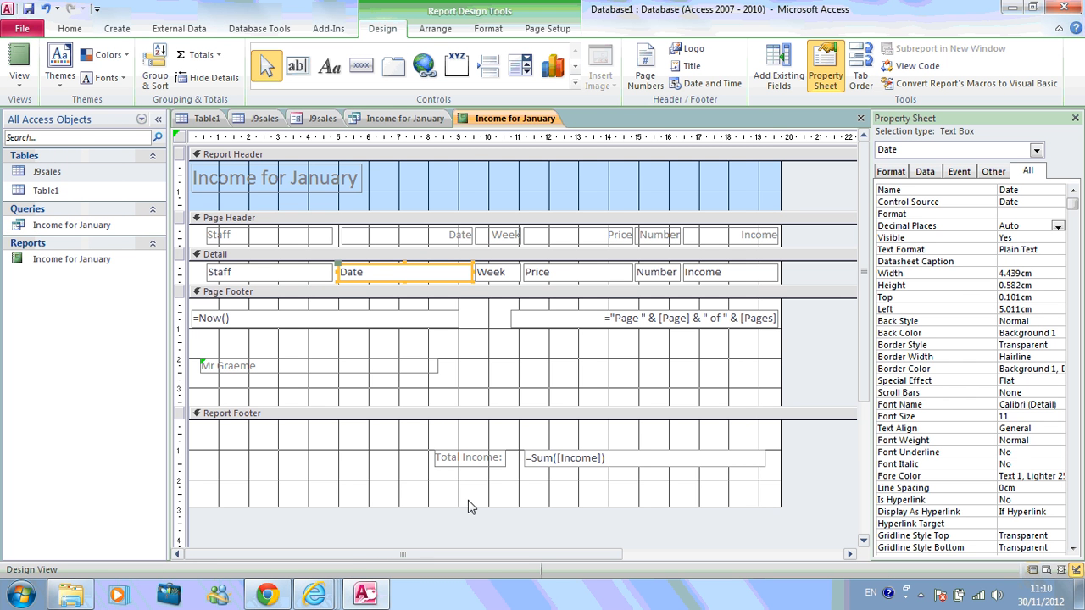
- Change the total income text box's expression in the Report Footer to =Avg([Income])
{"action": "left_click", "coordinate": [550, 464]}
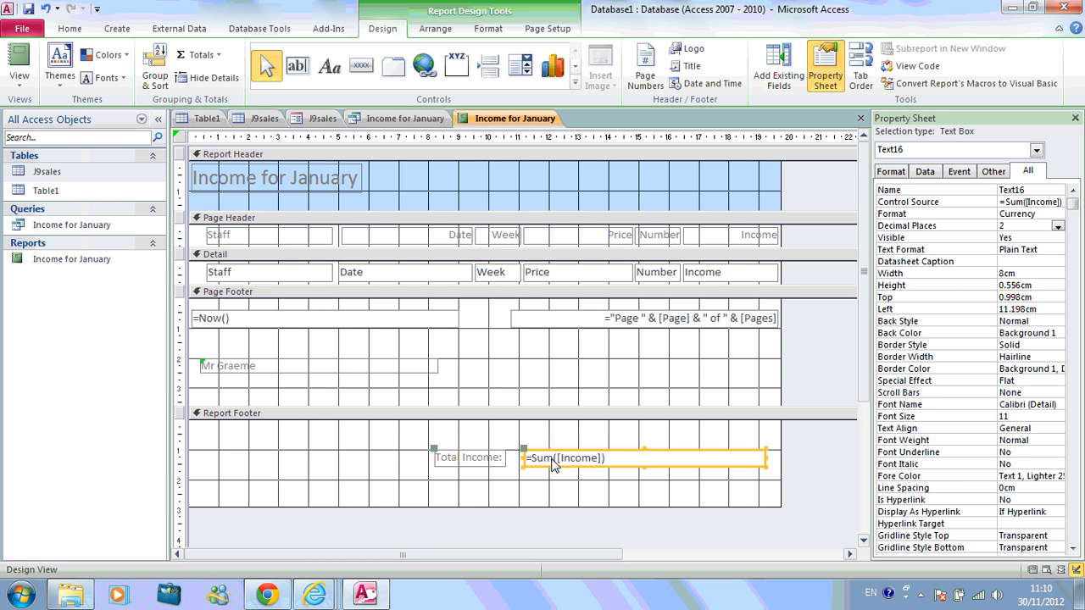
{"action": "left_click", "coordinate": [553, 462]}
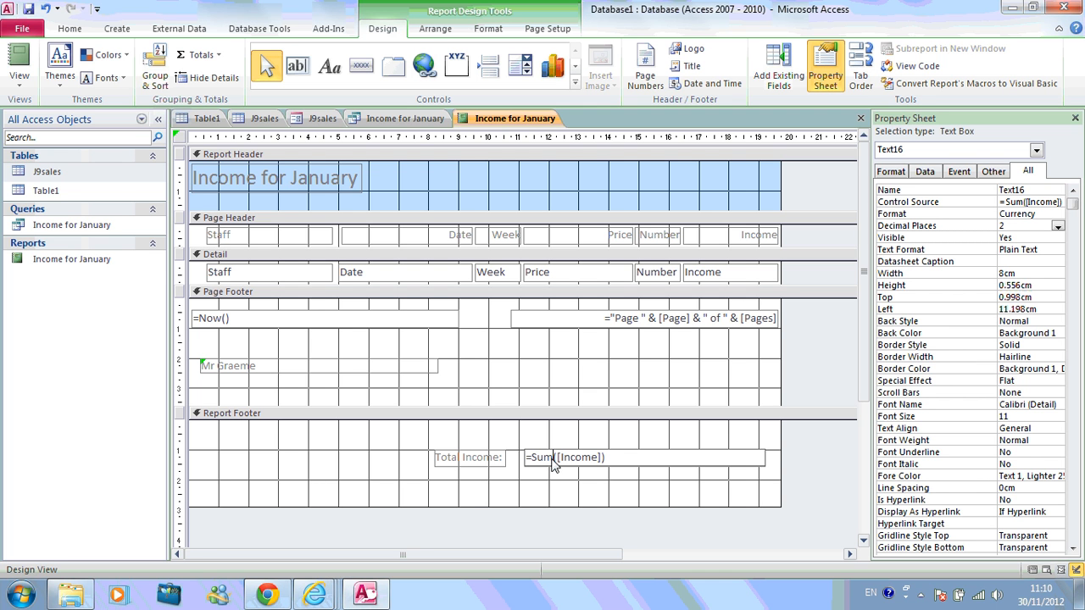
{"action": "key", "text": "BackSpace"}
{"action": "key", "text": "BackSpace"}
{"action": "key", "text": "BackSpace"}
{"action": "key", "text": "Caps_Lock"}
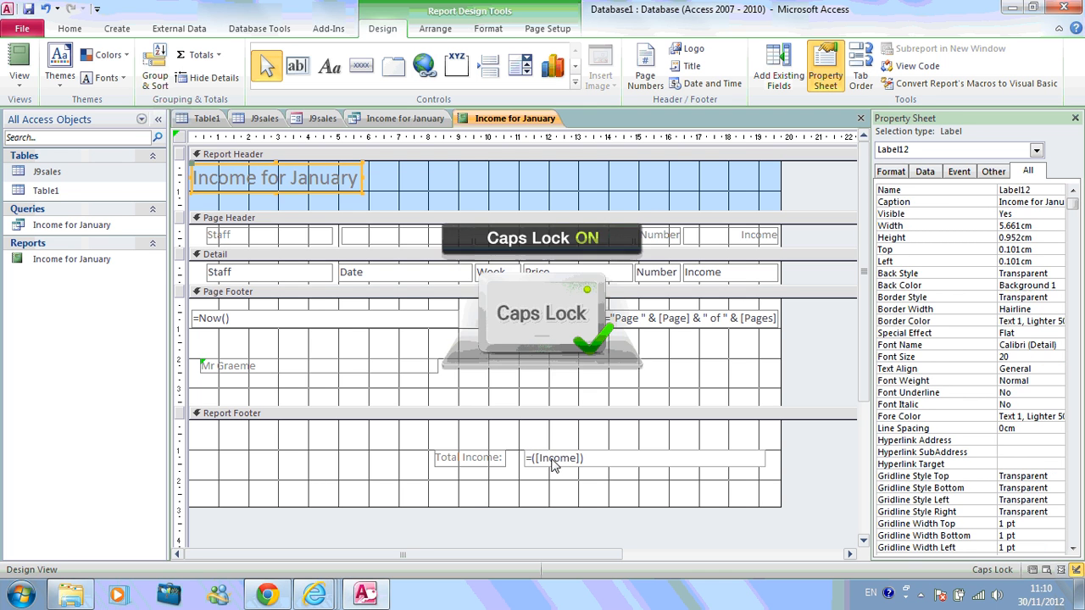
{"action": "left_click", "coordinate": [530, 461]}
{"action": "left_click", "coordinate": [531, 459]}
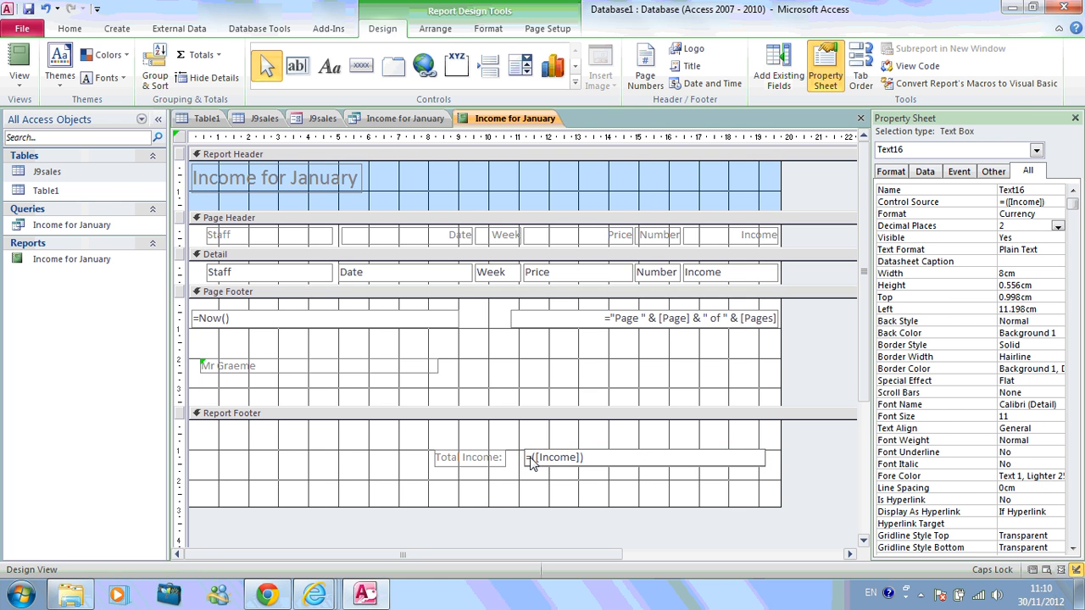
{"action": "type", "text": "A"}
{"action": "key", "text": "Caps_Lock"}
{"action": "type", "text": "vg"}
{"action": "right_click", "coordinate": [540, 480]}
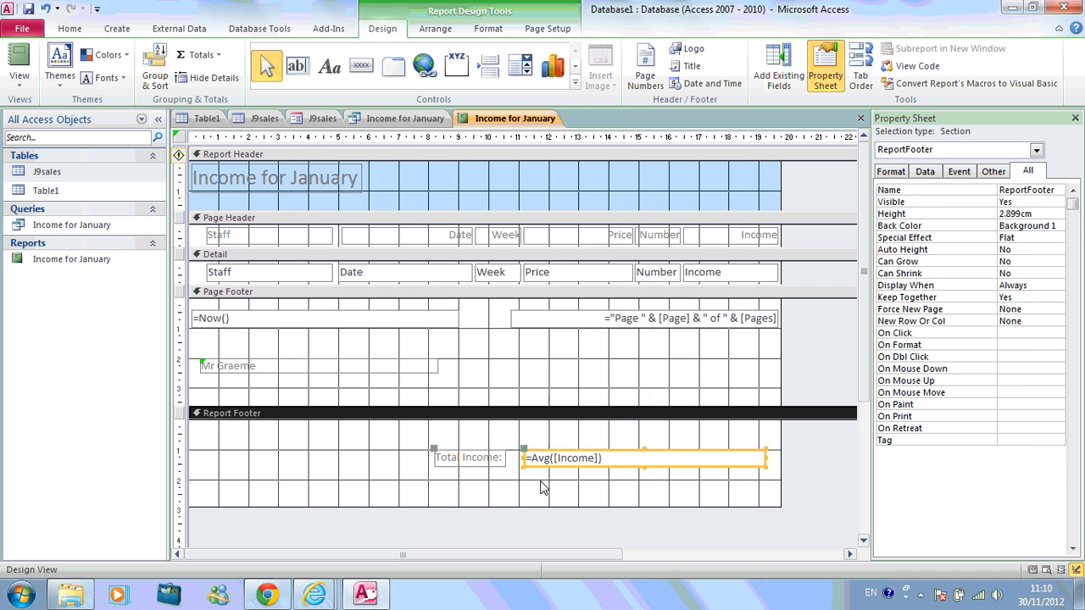
{"action": "left_click", "coordinate": [590, 470]}
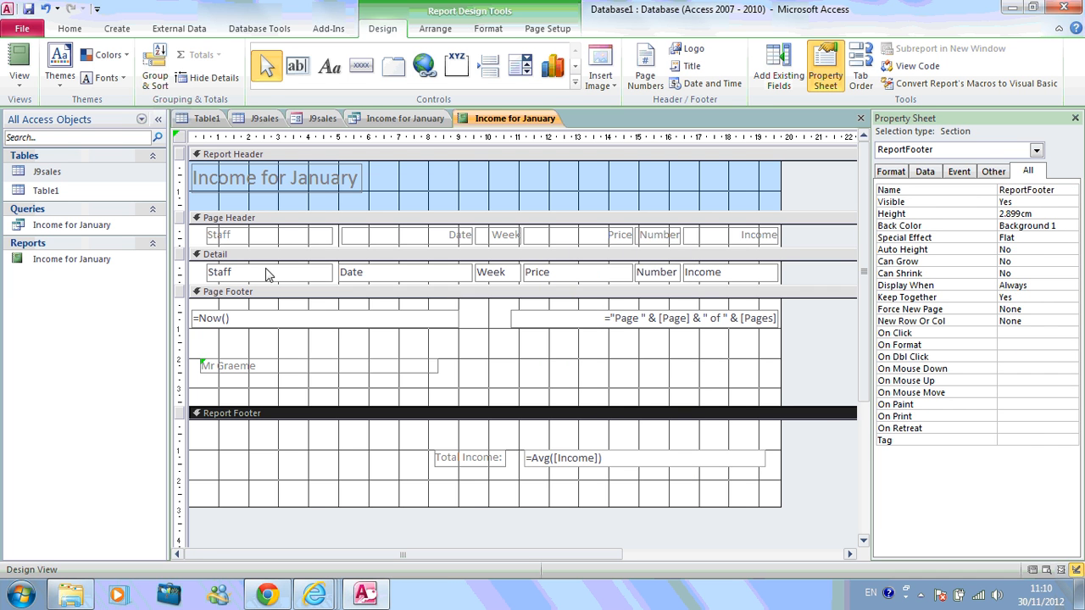
- Check the average income in the report footer in Report View and return to Design View
{"action": "left_click", "coordinate": [13, 57]}
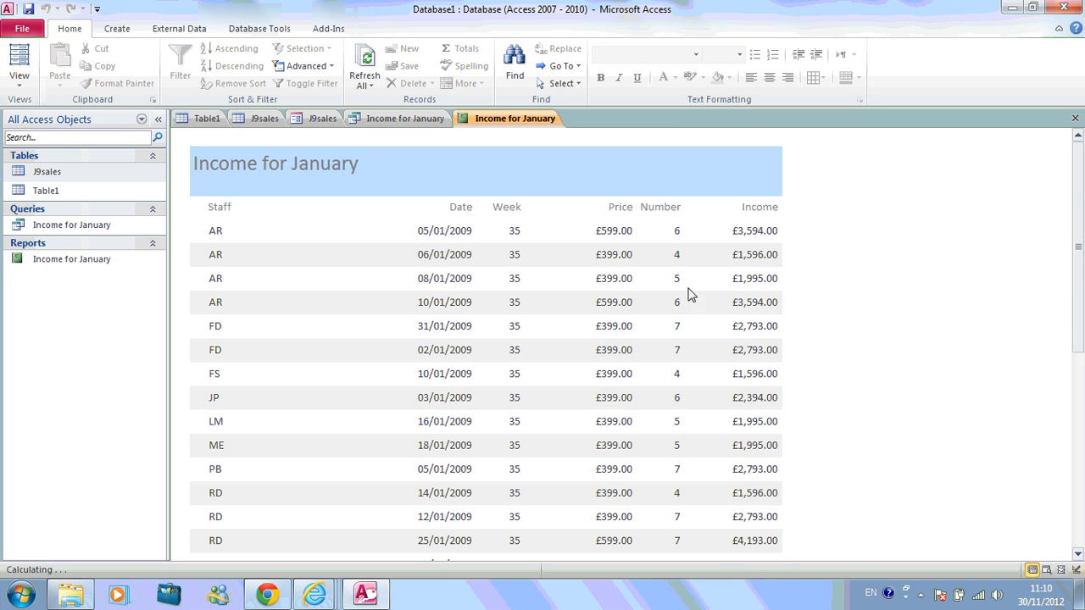
{"action": "left_click_drag", "start_coordinate": [1080, 206], "coordinate": [1083, 378]}
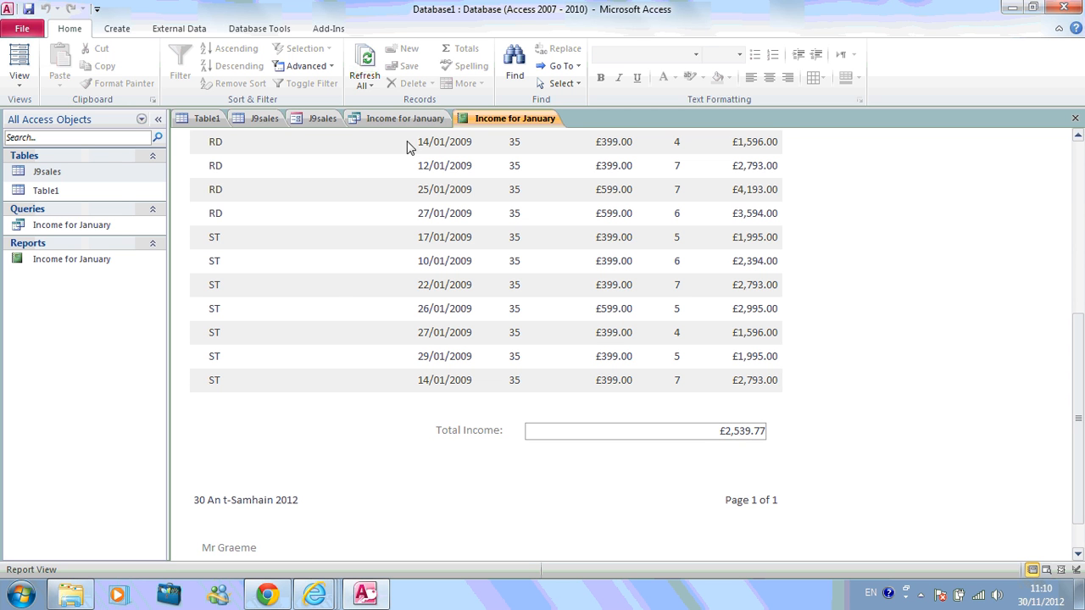
{"action": "left_click", "coordinate": [20, 90]}
{"action": "left_click", "coordinate": [51, 214]}
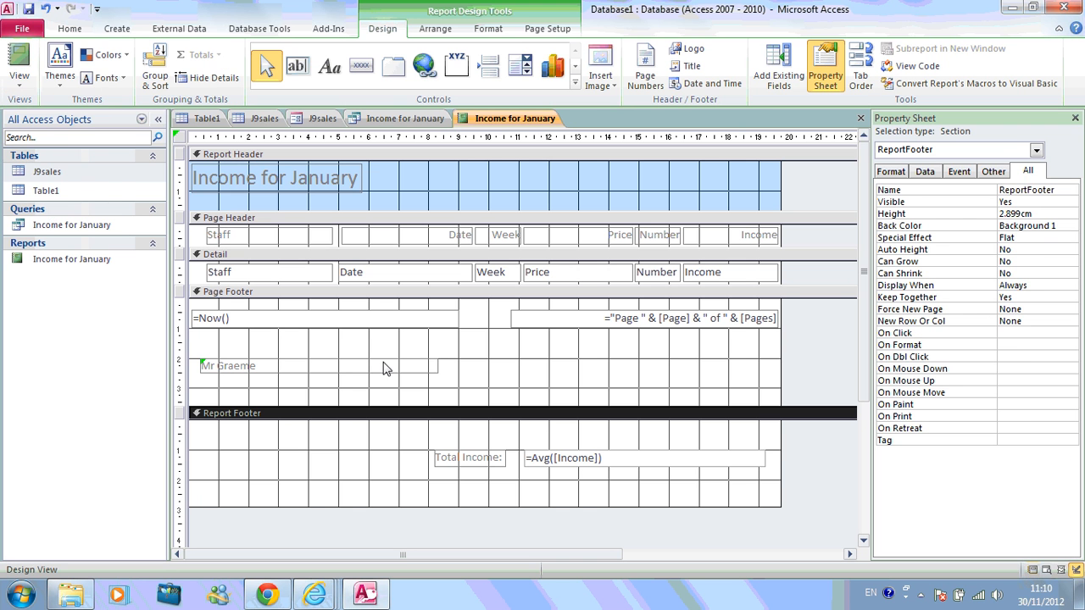
- Change the expression in the Report Footer's text box to =Count([Income])
{"action": "left_click", "coordinate": [550, 464]}
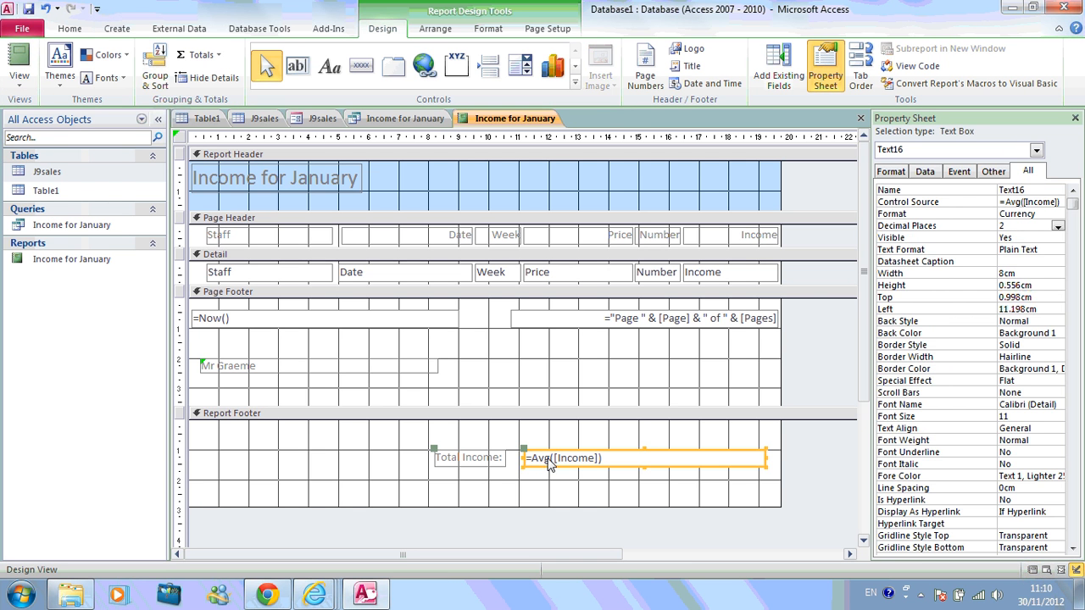
{"action": "left_click", "coordinate": [551, 463]}
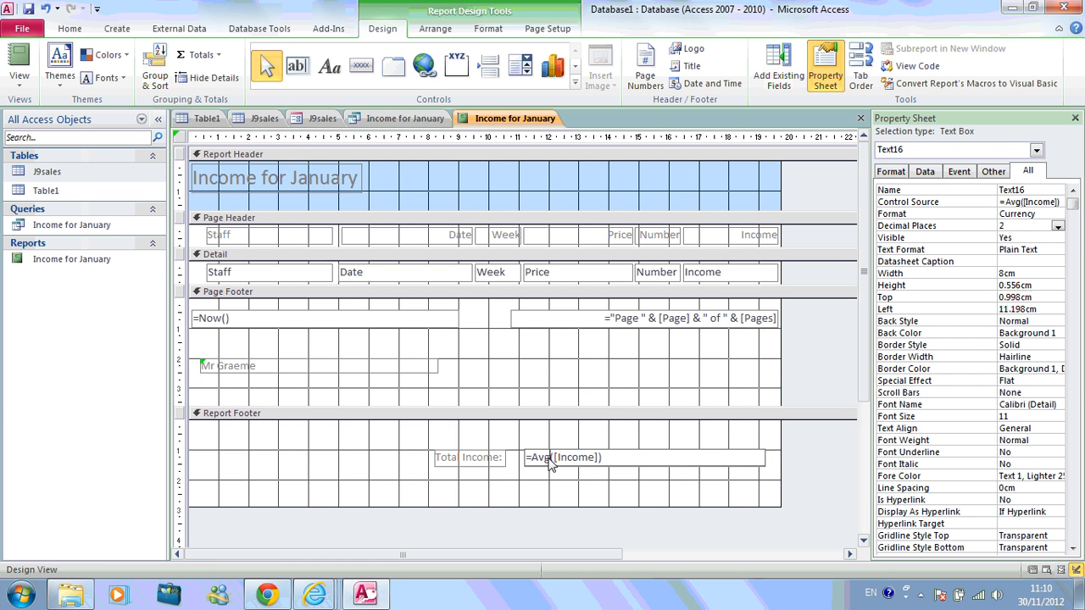
{"action": "key", "text": "BackSpace"}
{"action": "key", "text": "BackSpace"}
{"action": "key", "text": "BackSpace"}
{"action": "key", "text": "Caps_Lock"}
{"action": "type", "text": "C"}
{"action": "key", "text": "Caps_Lock"}
{"action": "type", "text": "ount"}
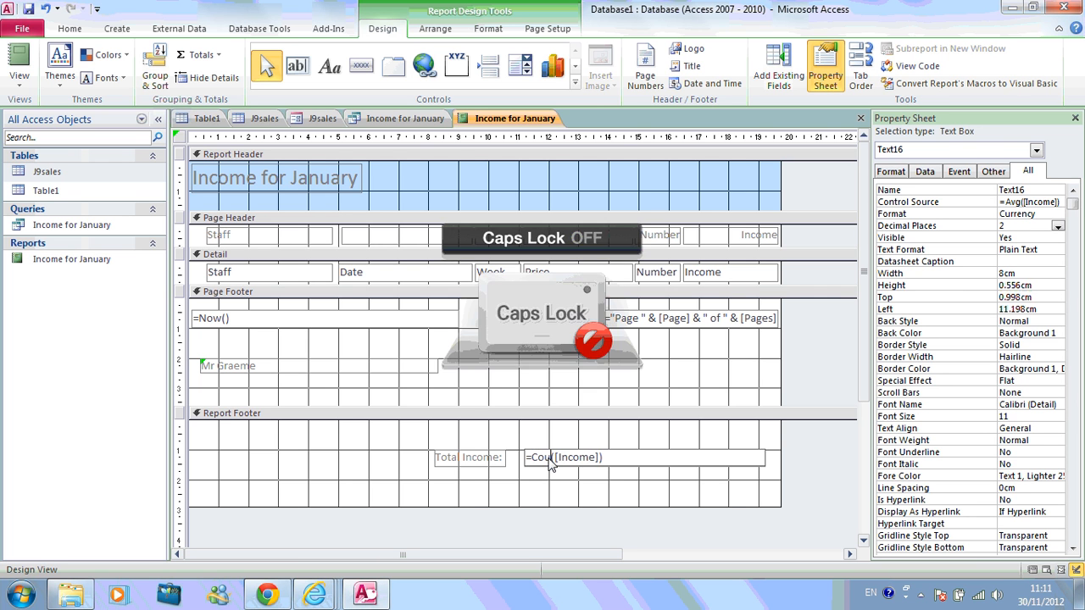
- Check the income count at the end of the report in Report View and return to Design View
{"action": "left_click", "coordinate": [19, 60]}
{"action": "scroll", "coordinate": [486, 339], "scroll_direction": "down", "scroll_amount": 5}
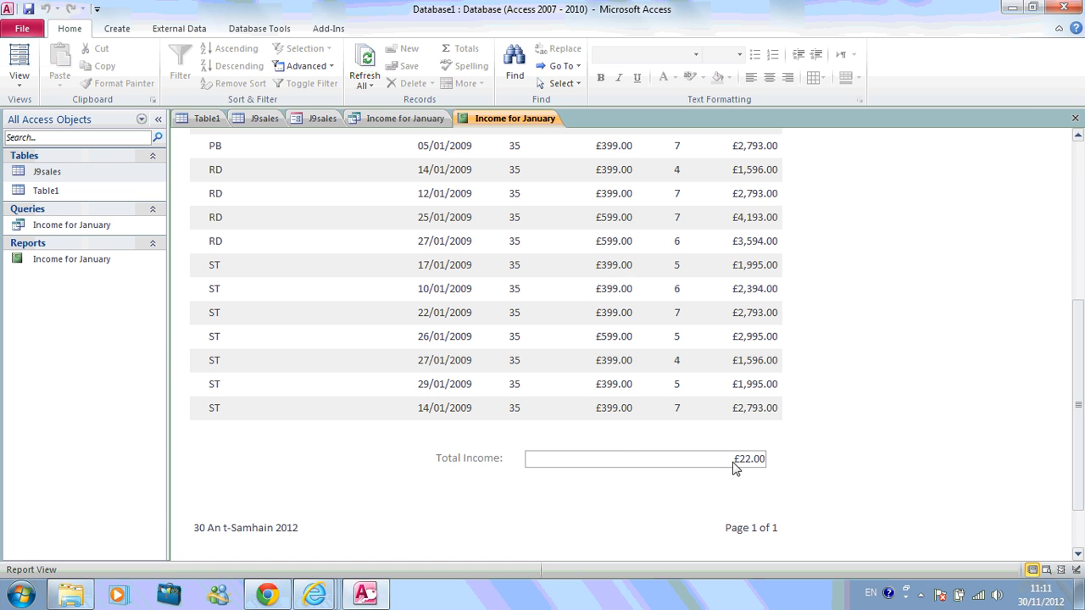
{"action": "left_click_drag", "start_coordinate": [1069, 462], "coordinate": [1083, 479]}
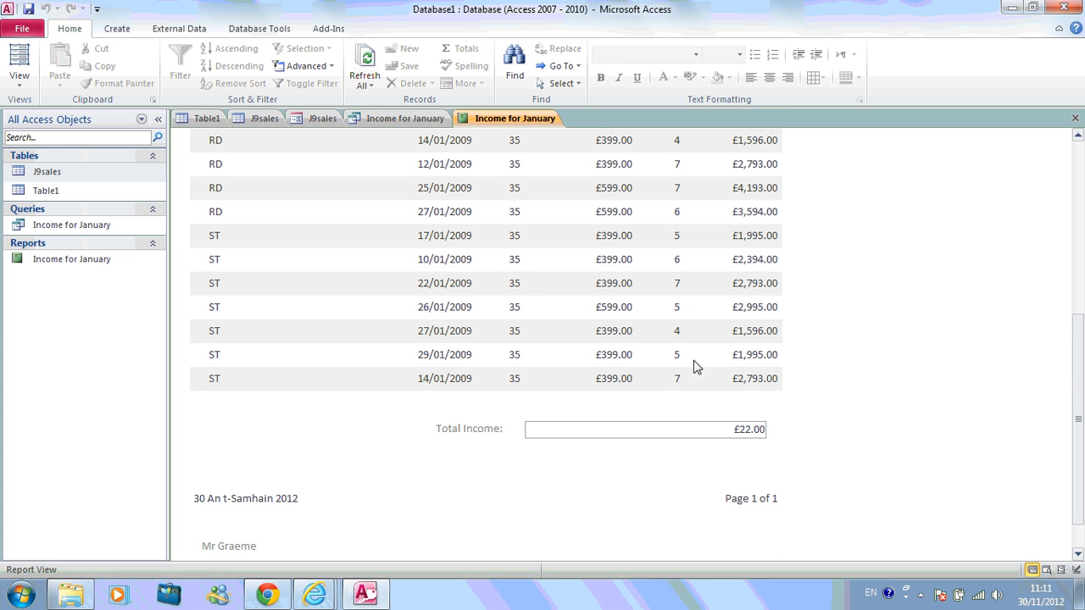
{"action": "left_click", "coordinate": [18, 78]}
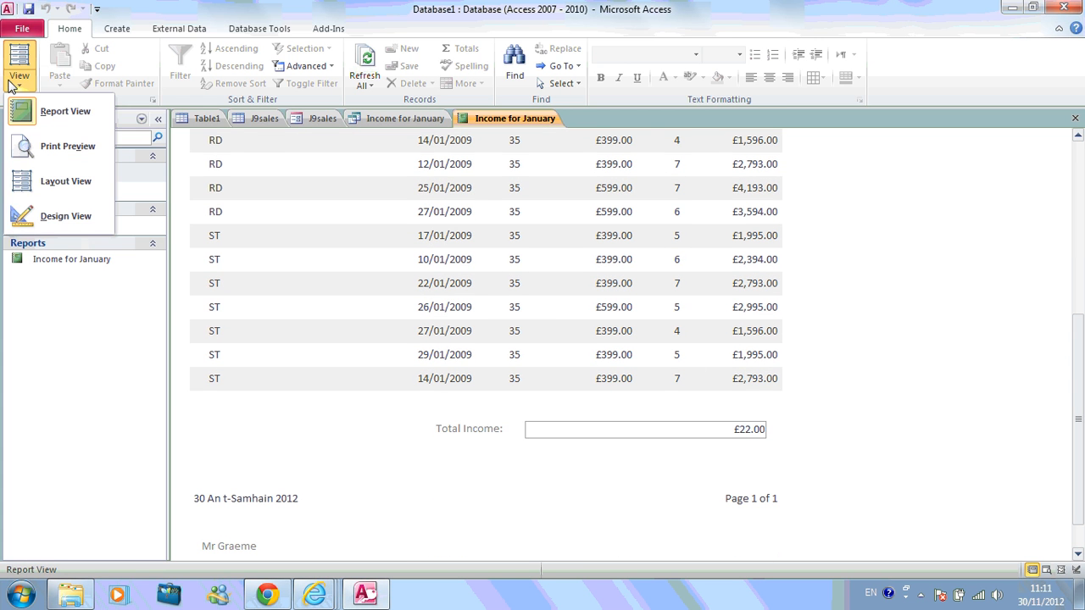
{"action": "left_click", "coordinate": [51, 222]}
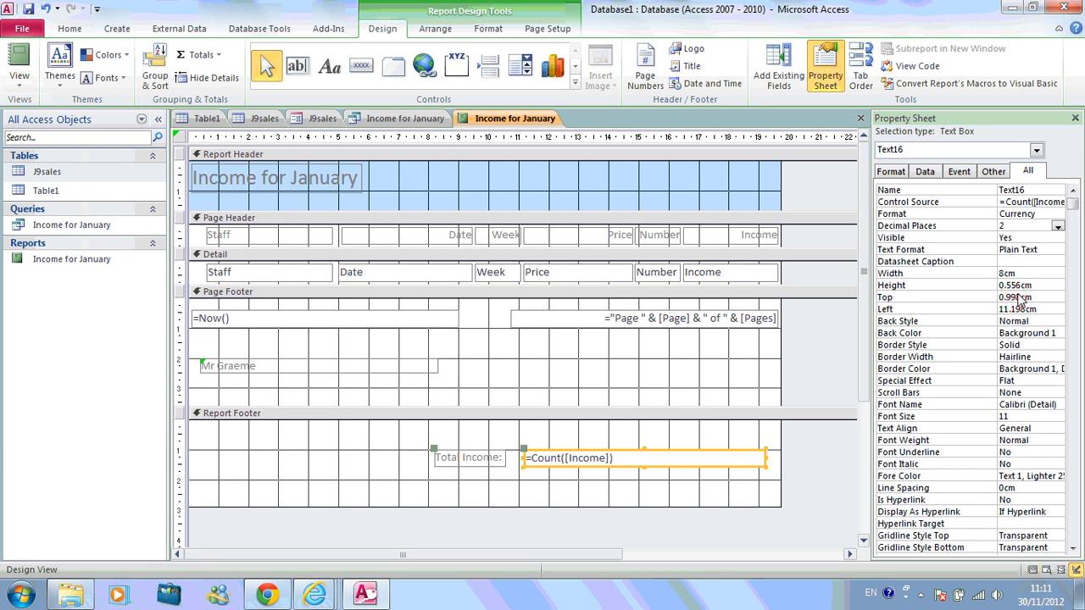
- Format the count text box as Standard with 0 decimal places
{"action": "left_click", "coordinate": [1046, 214]}
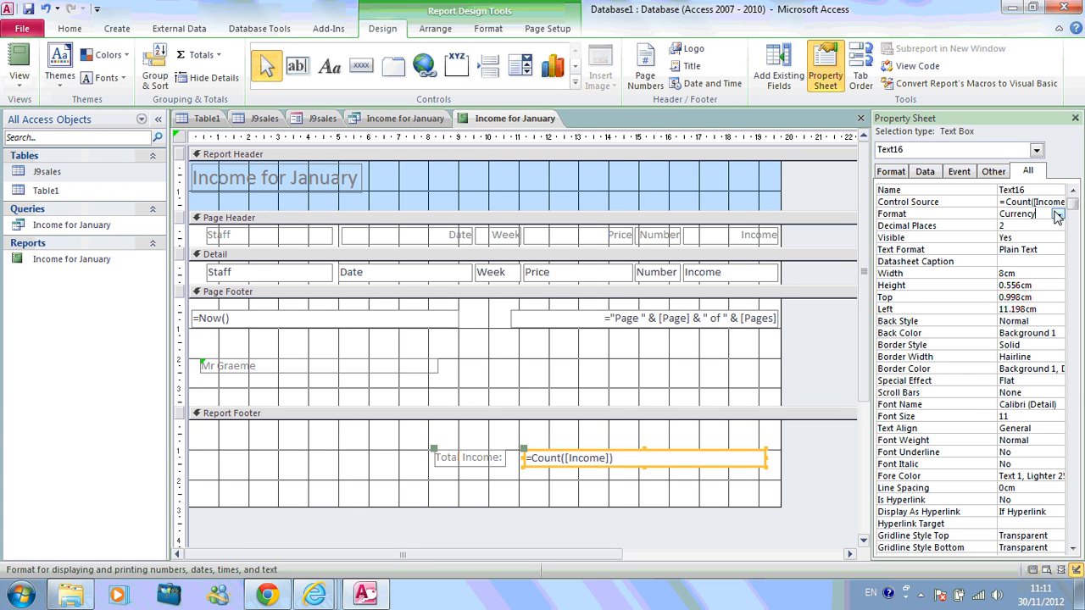
{"action": "left_click", "coordinate": [1058, 214]}
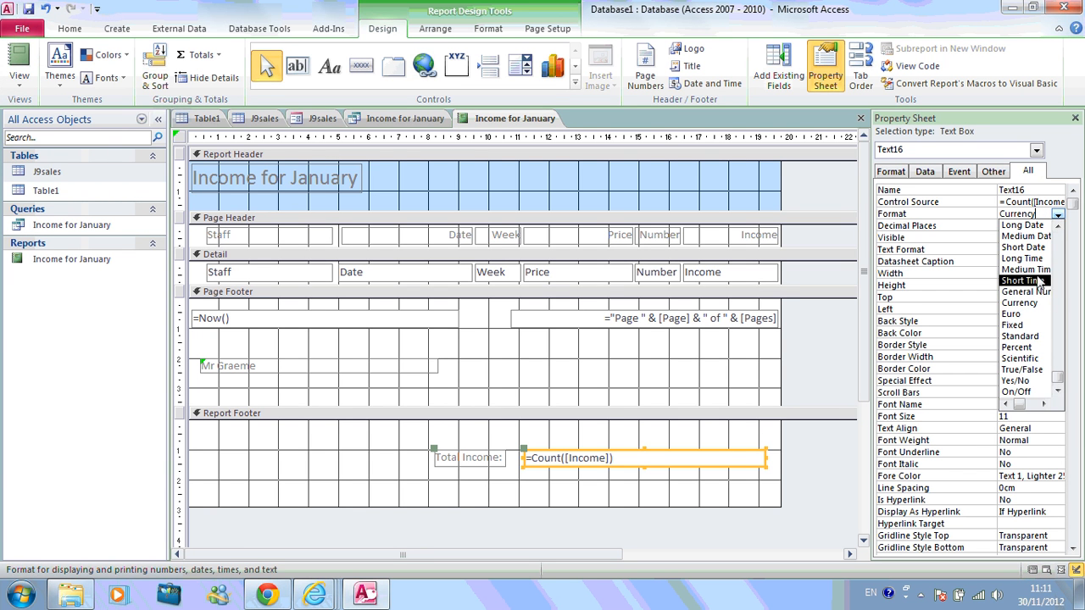
{"action": "left_click", "coordinate": [1030, 338]}
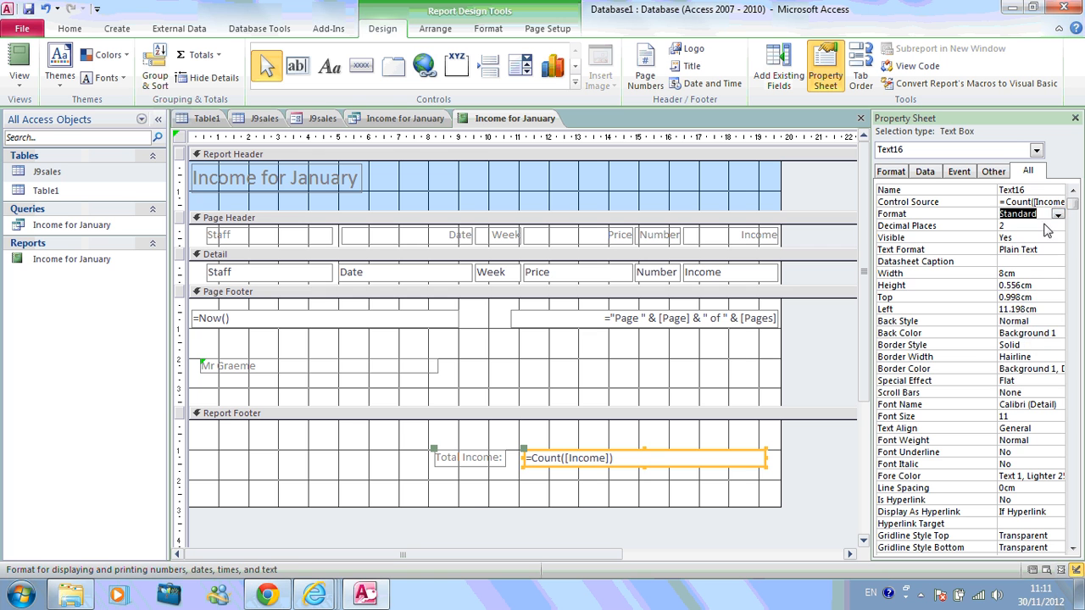
{"action": "left_click", "coordinate": [1045, 226]}
{"action": "left_click", "coordinate": [1057, 227]}
{"action": "left_click", "coordinate": [1017, 237]}
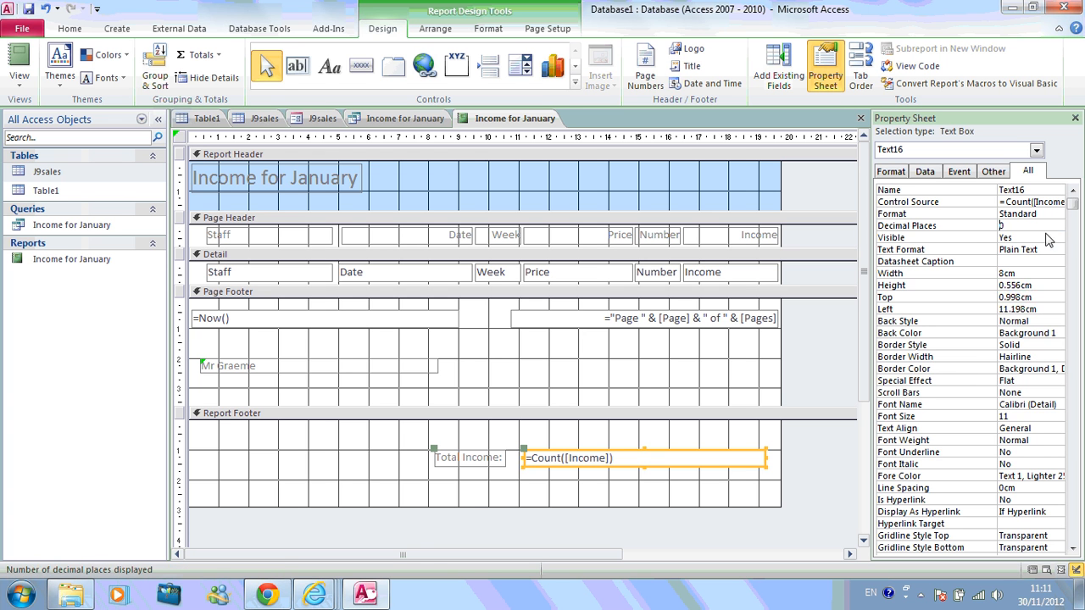
- Check the formatted income count in the report footer in Report View and return to Design View
{"action": "left_click", "coordinate": [19, 61]}
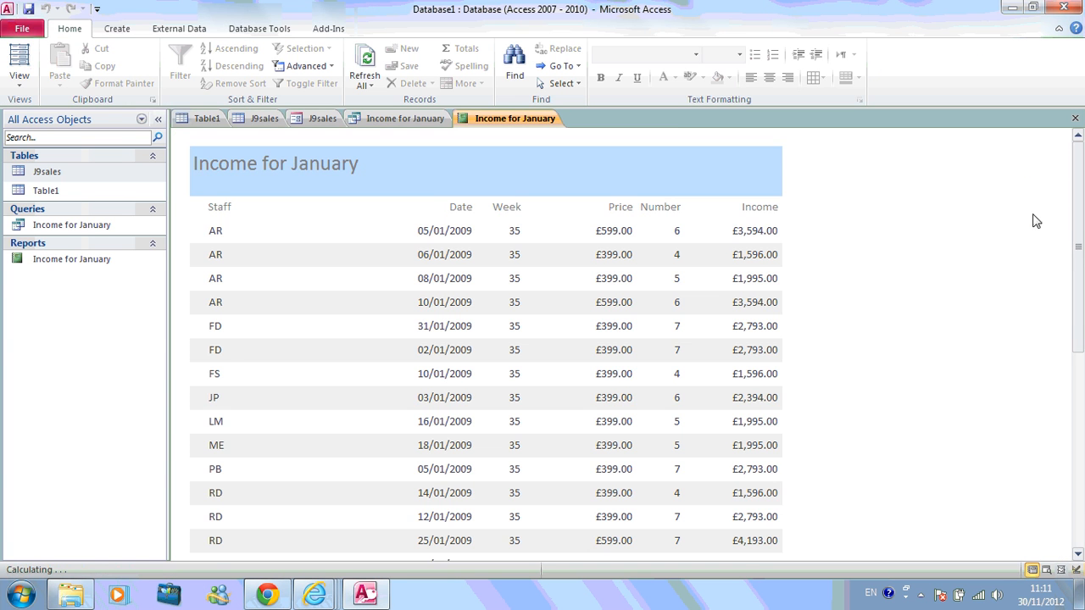
{"action": "left_click_drag", "start_coordinate": [1078, 217], "coordinate": [1083, 416]}
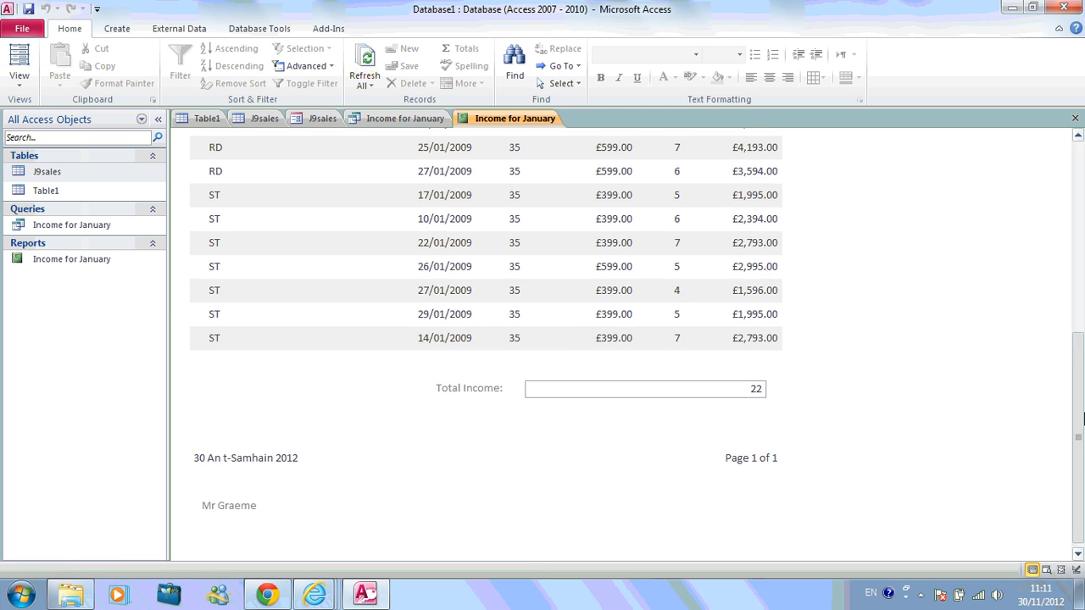
{"action": "left_click_drag", "start_coordinate": [1080, 431], "coordinate": [1069, 330]}
{"action": "left_click", "coordinate": [32, 85]}
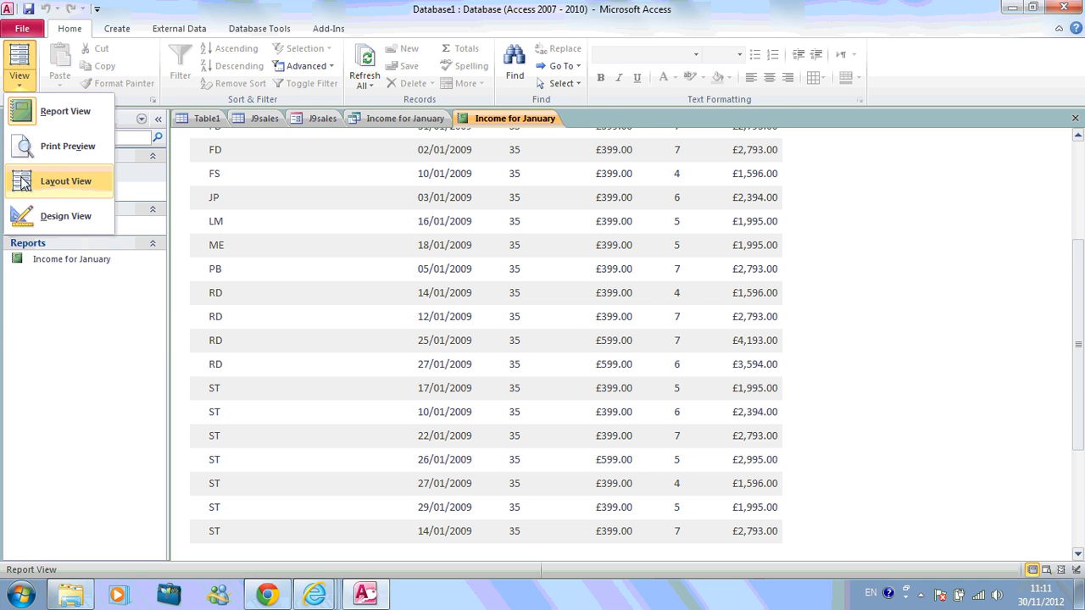
{"action": "left_click", "coordinate": [38, 207]}
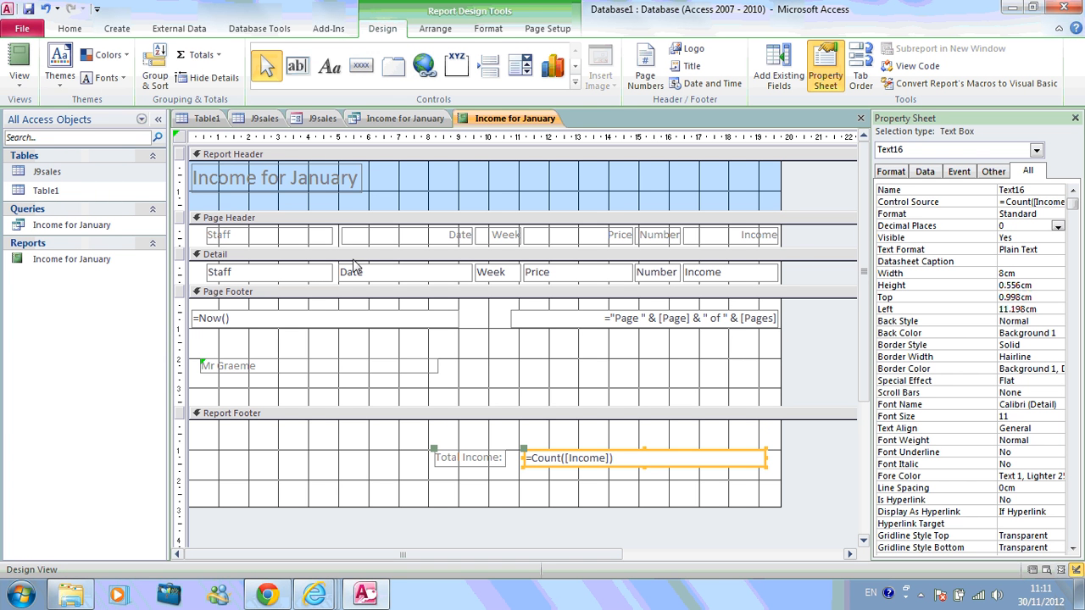
- In Layout View, shift the Date column closer to Staff, about 4.3 cm wide, and move its heading above the dates
{"action": "left_click", "coordinate": [18, 83]}
{"action": "left_click", "coordinate": [53, 186]}
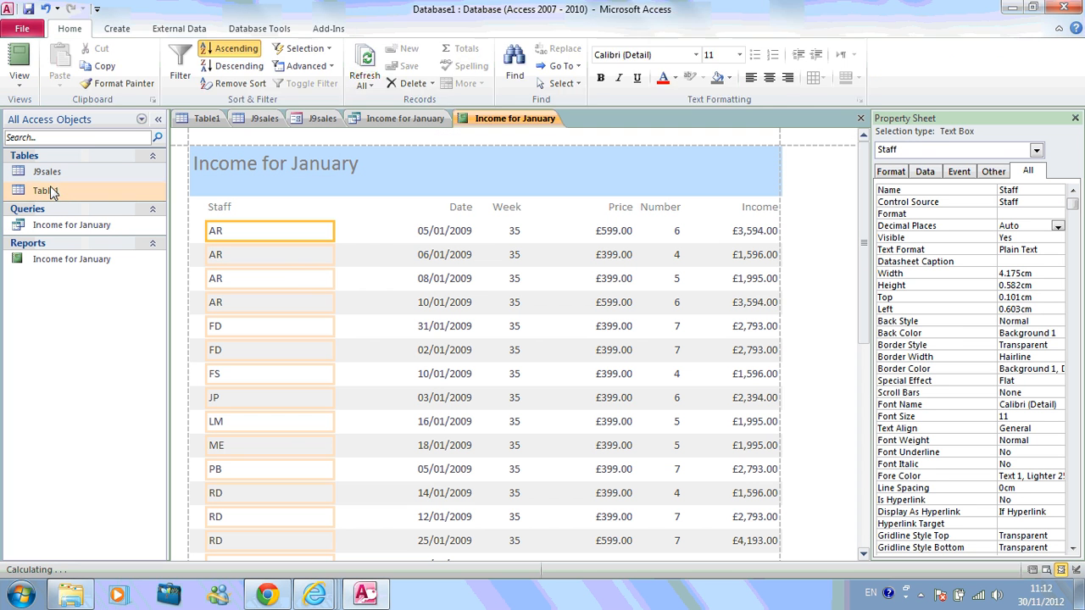
{"action": "left_click", "coordinate": [440, 218]}
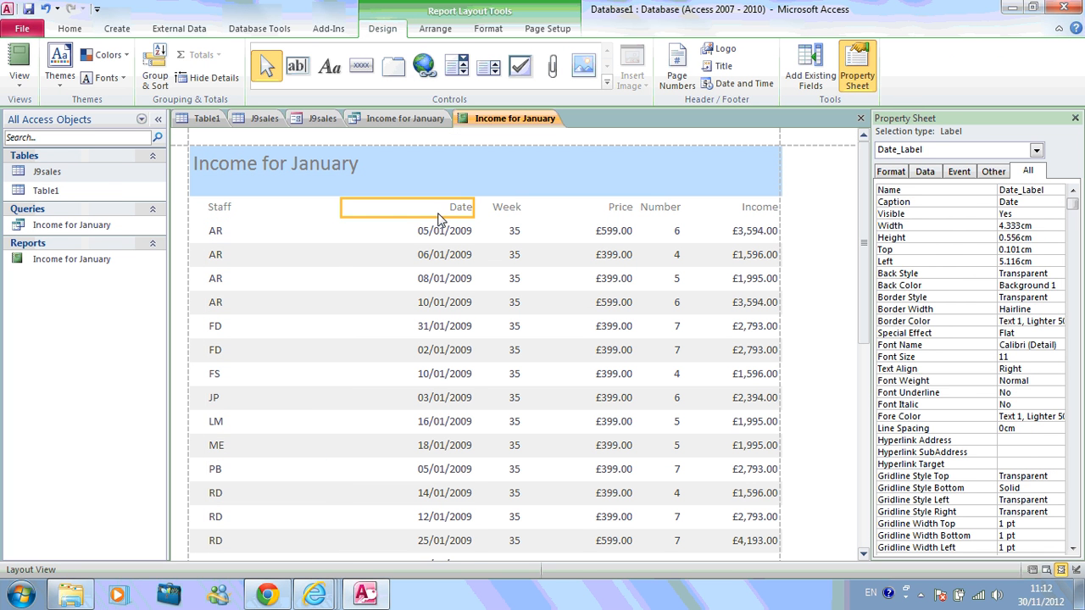
{"action": "left_click", "coordinate": [459, 239]}
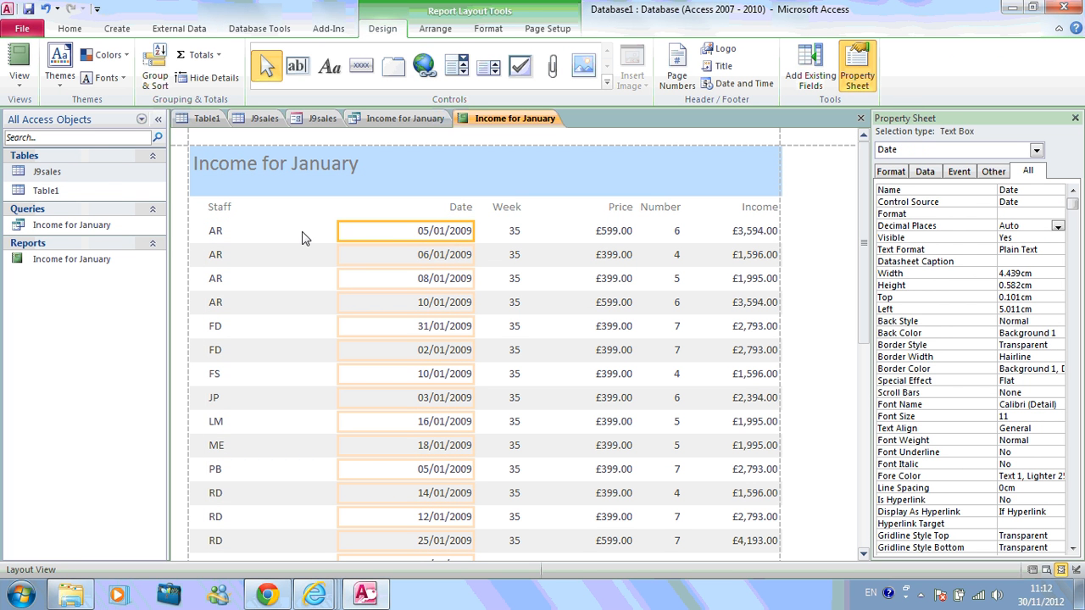
{"action": "left_click_drag", "start_coordinate": [337, 237], "coordinate": [247, 232]}
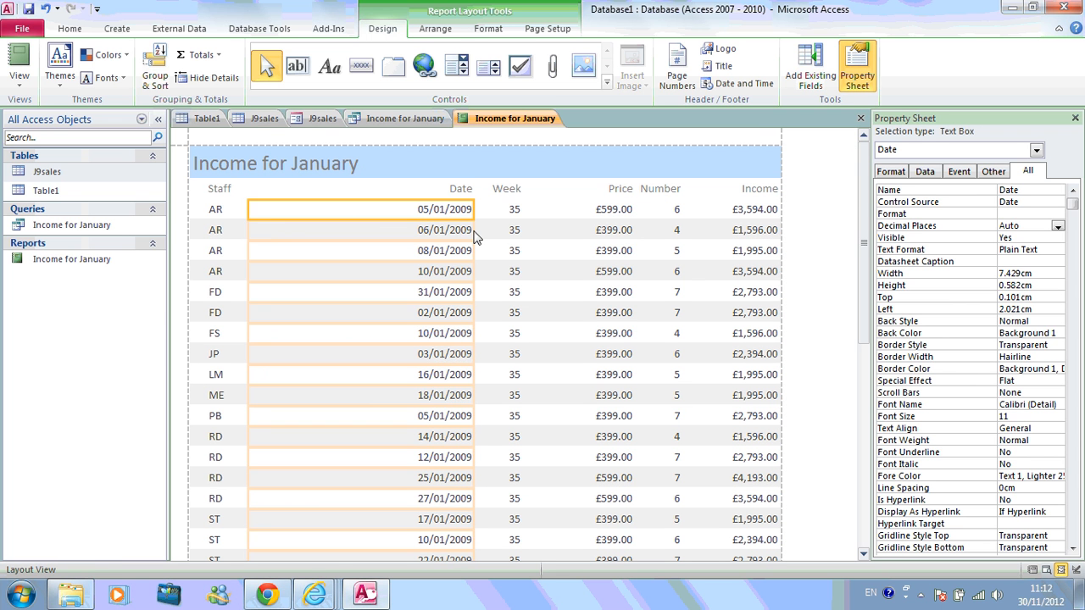
{"action": "left_click_drag", "start_coordinate": [475, 237], "coordinate": [380, 238]}
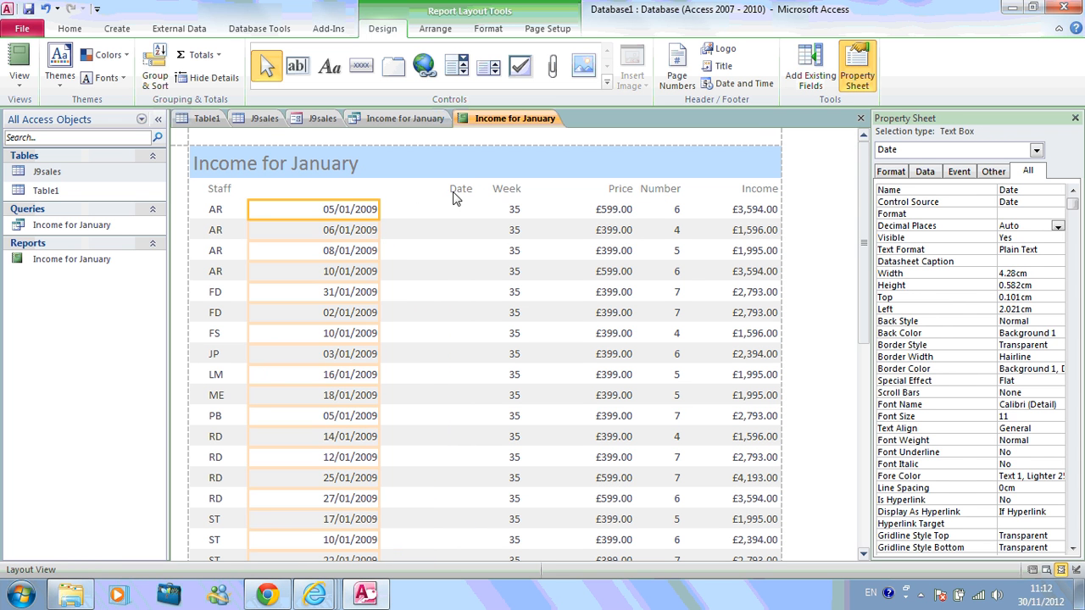
{"action": "left_click_drag", "start_coordinate": [455, 196], "coordinate": [326, 201]}
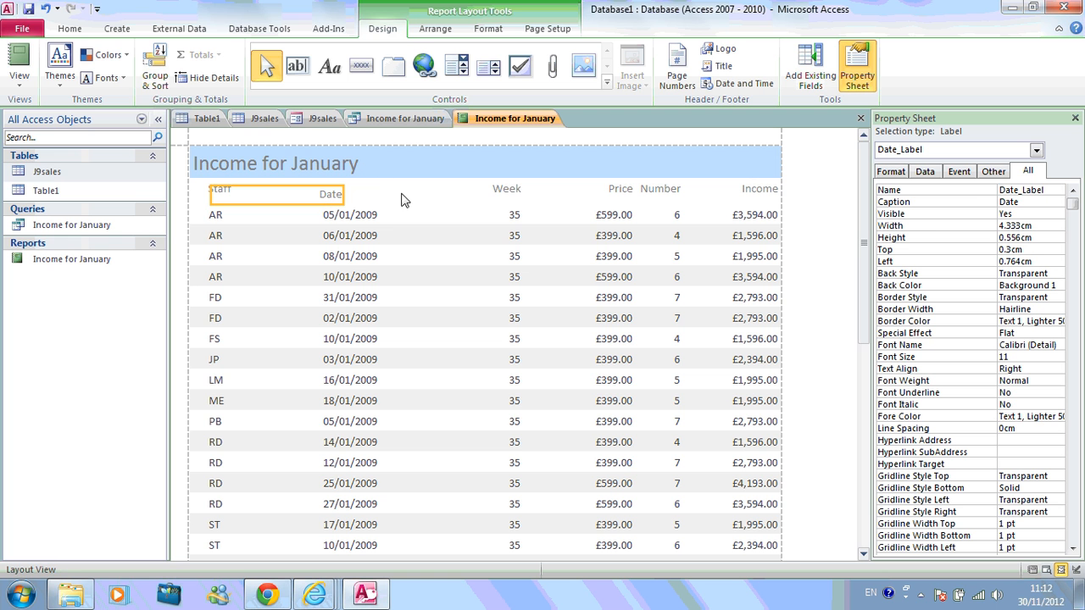
- Move the Week heading beside Date and shift the Week values beneath it, about 1.5 cm wide
{"action": "left_click", "coordinate": [507, 188]}
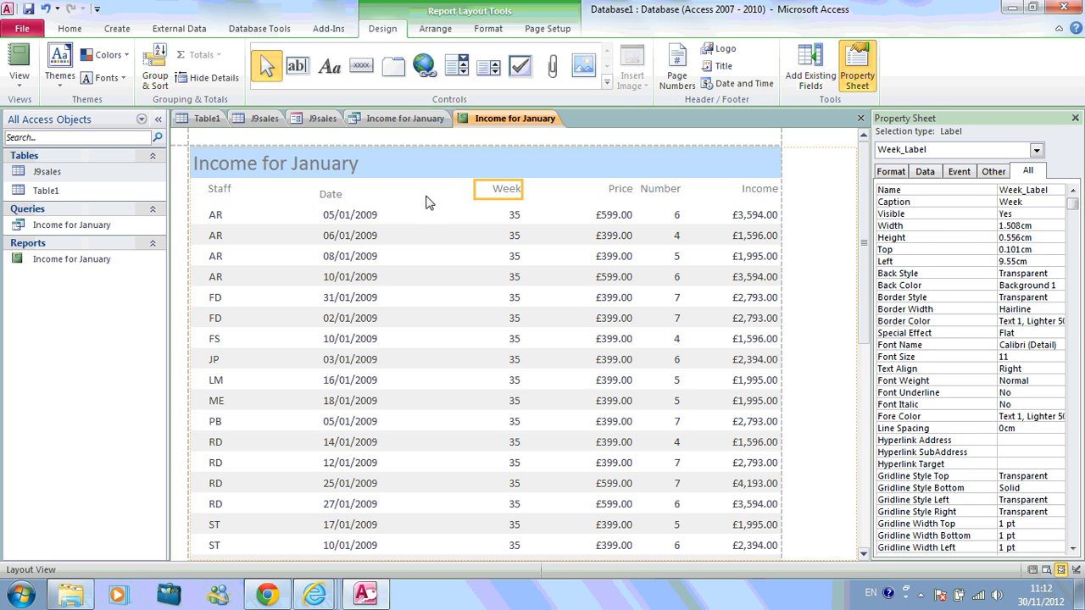
{"action": "left_click_drag", "start_coordinate": [428, 203], "coordinate": [428, 201]}
{"action": "left_click", "coordinate": [524, 239]}
{"action": "left_click", "coordinate": [515, 215]}
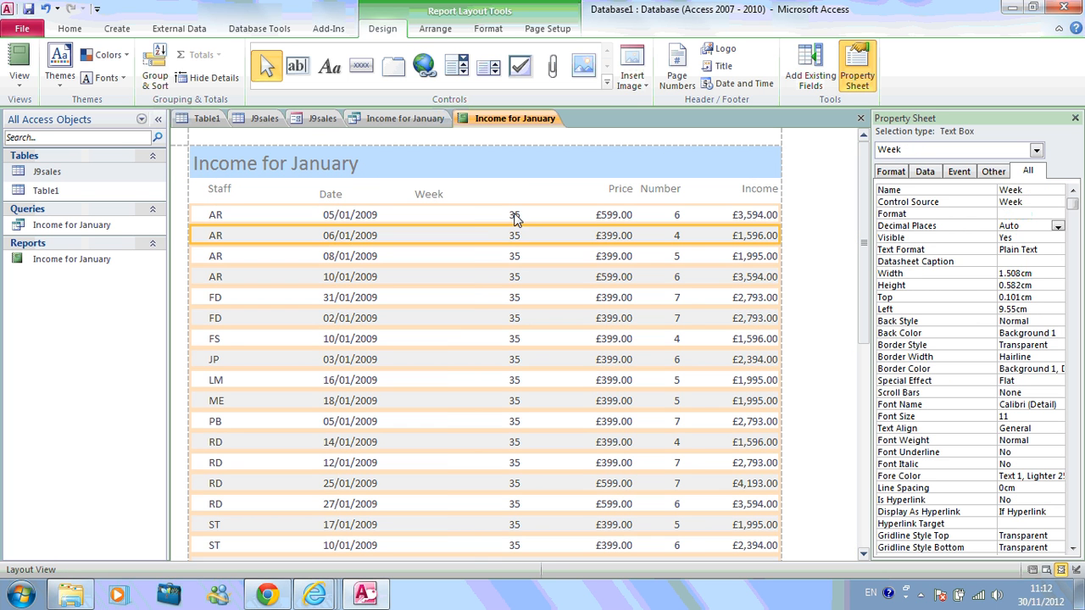
{"action": "left_click_drag", "start_coordinate": [476, 219], "coordinate": [406, 219]}
{"action": "left_click_drag", "start_coordinate": [523, 220], "coordinate": [454, 215]}
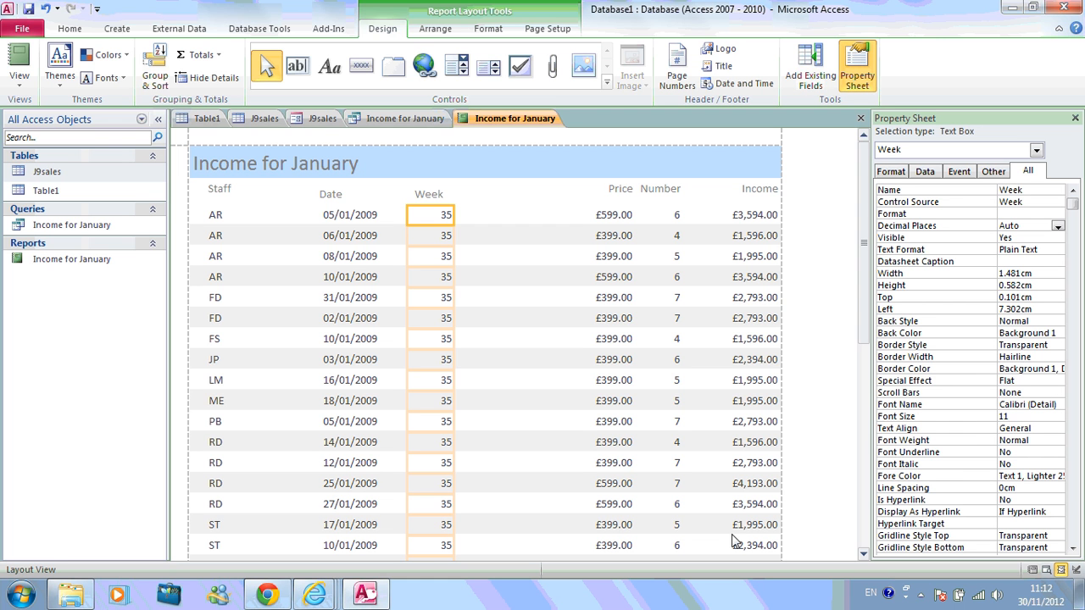
{"action": "left_click", "coordinate": [919, 600]}
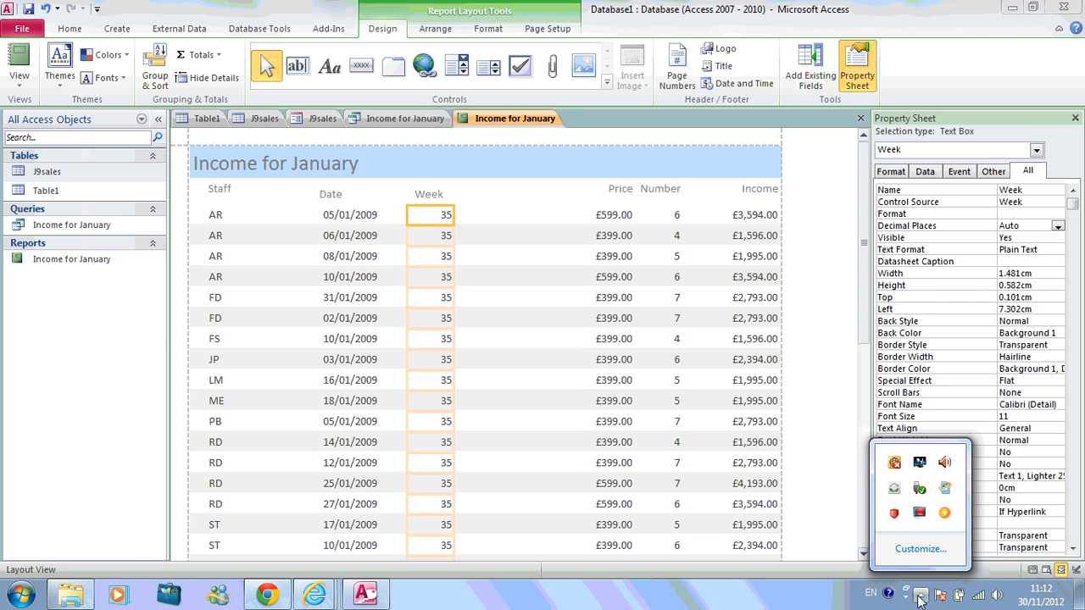